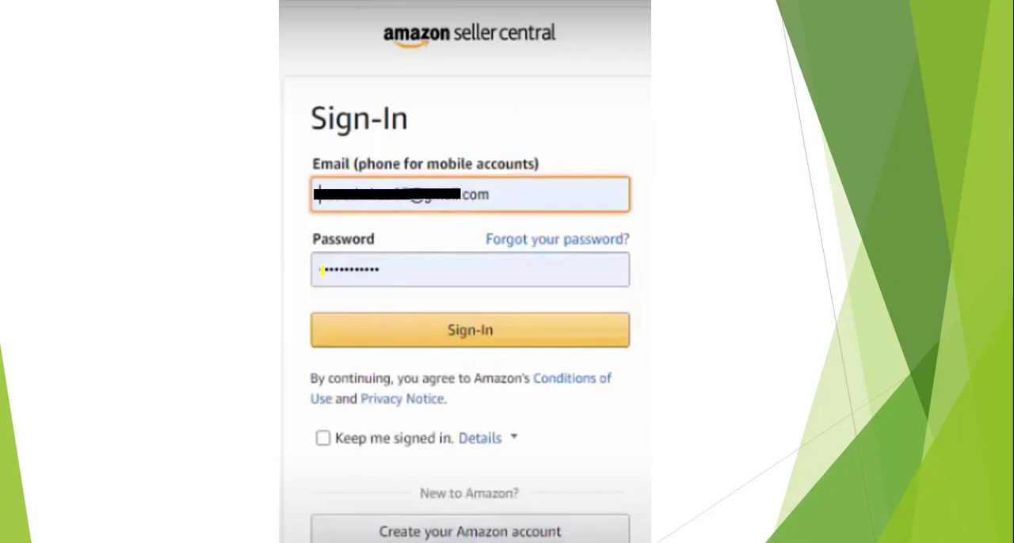
{"action": "left_click_drag", "start_coordinate": [323, 270], "coordinate": [396, 270]}
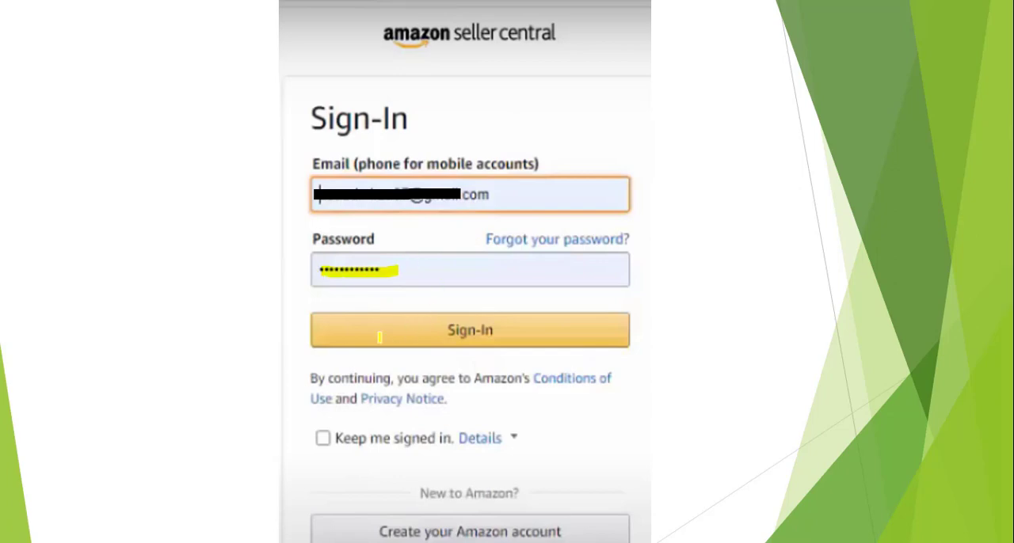
{"action": "key", "text": "Right"}
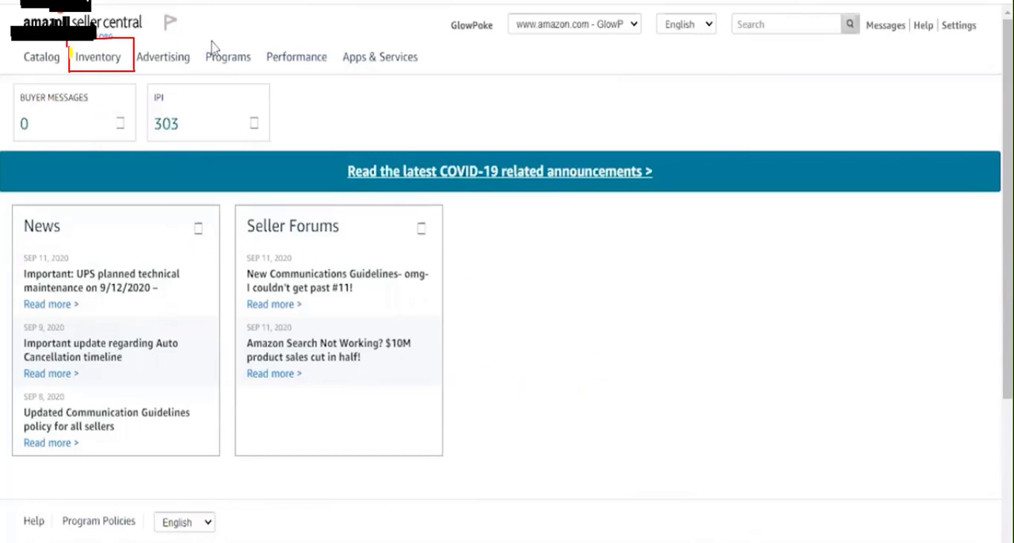
{"action": "left_click_drag", "start_coordinate": [70, 54], "coordinate": [125, 47]}
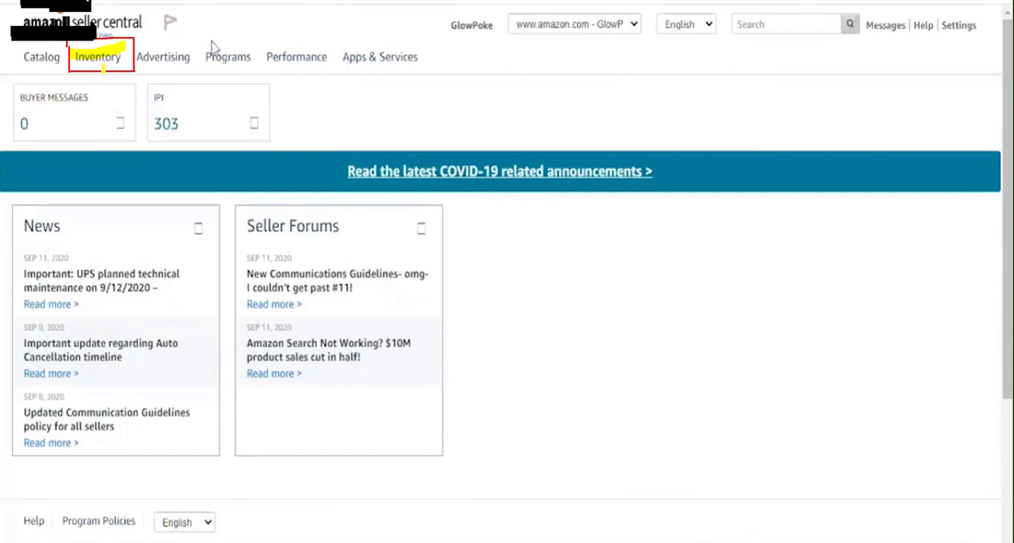
{"action": "key", "text": "Right"}
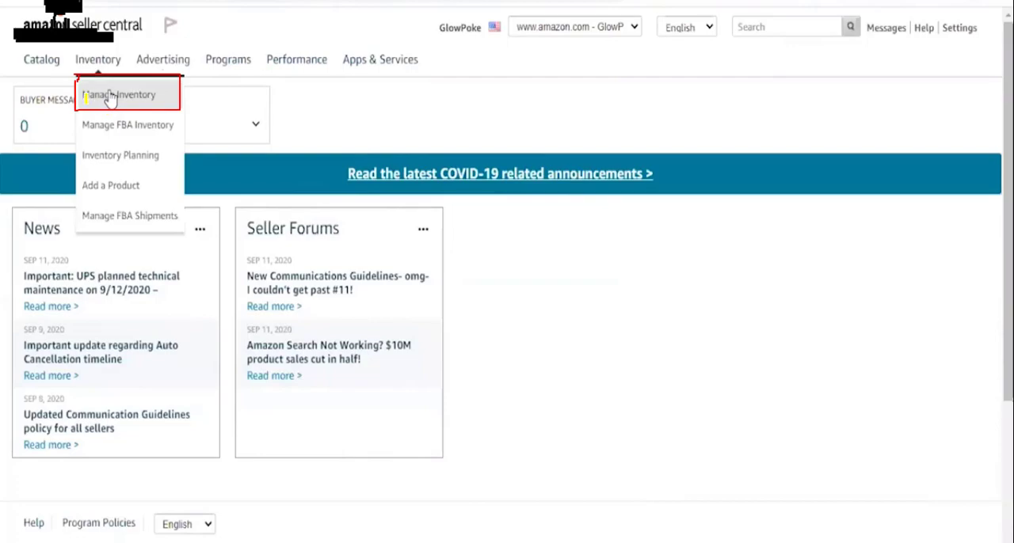
{"action": "left_click_drag", "start_coordinate": [85, 95], "coordinate": [134, 95]}
{"action": "key", "text": "Right"}
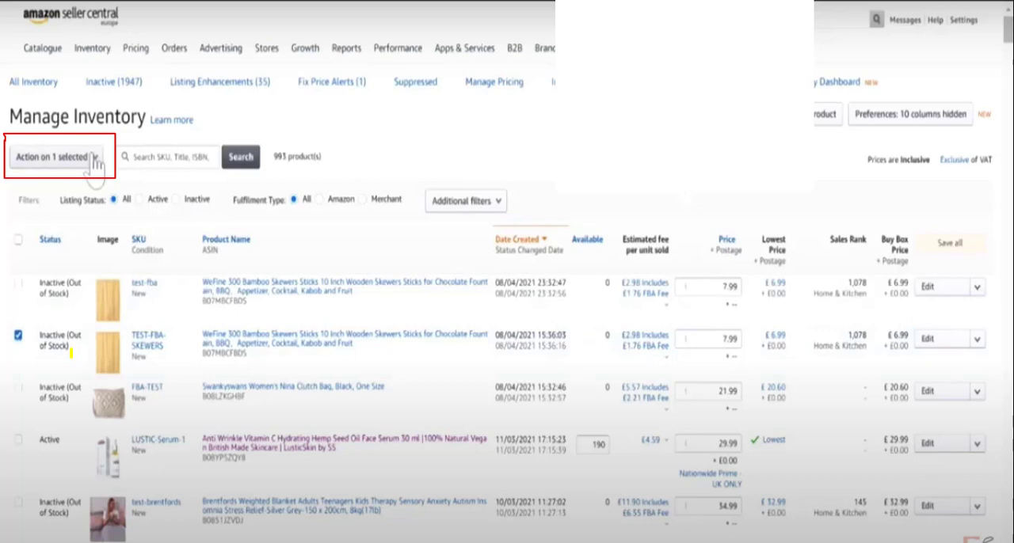
{"action": "left_click_drag", "start_coordinate": [16, 342], "coordinate": [63, 308]}
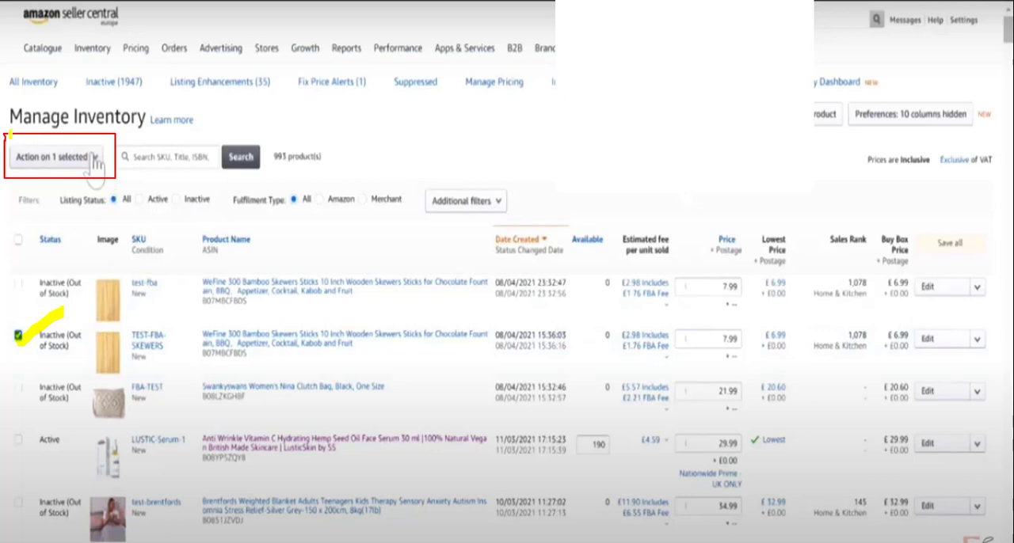
{"action": "mouse_move", "coordinate": [3, 131]}
{"action": "left_mouse_down"}
{"action": "mouse_move", "coordinate": [7, 178]}
{"action": "mouse_move", "coordinate": [79, 190]}
{"action": "mouse_move", "coordinate": [115, 144]}
{"action": "mouse_move", "coordinate": [78, 125]}
{"action": "mouse_move", "coordinate": [8, 127]}
{"action": "left_mouse_up"}
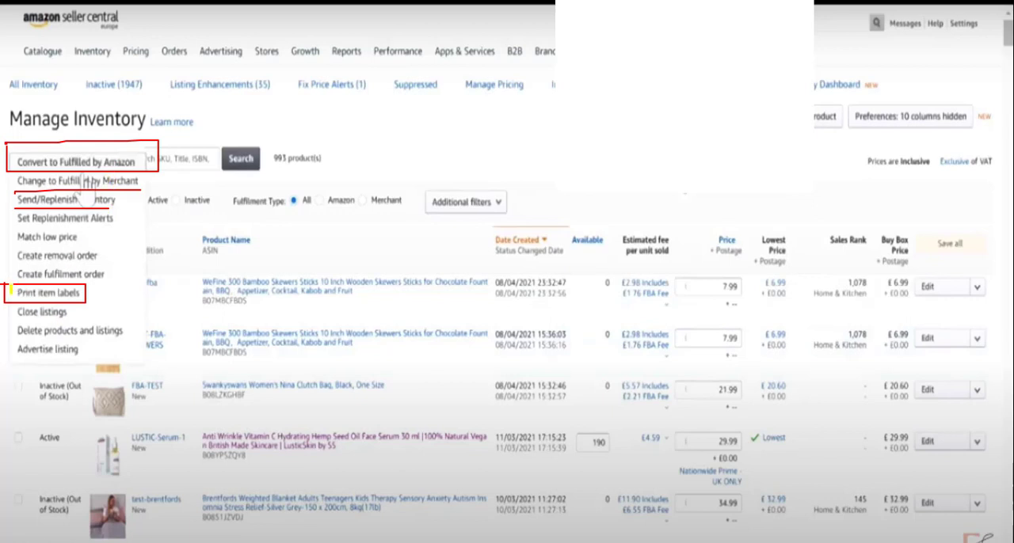
{"action": "left_click_drag", "start_coordinate": [13, 292], "coordinate": [81, 292]}
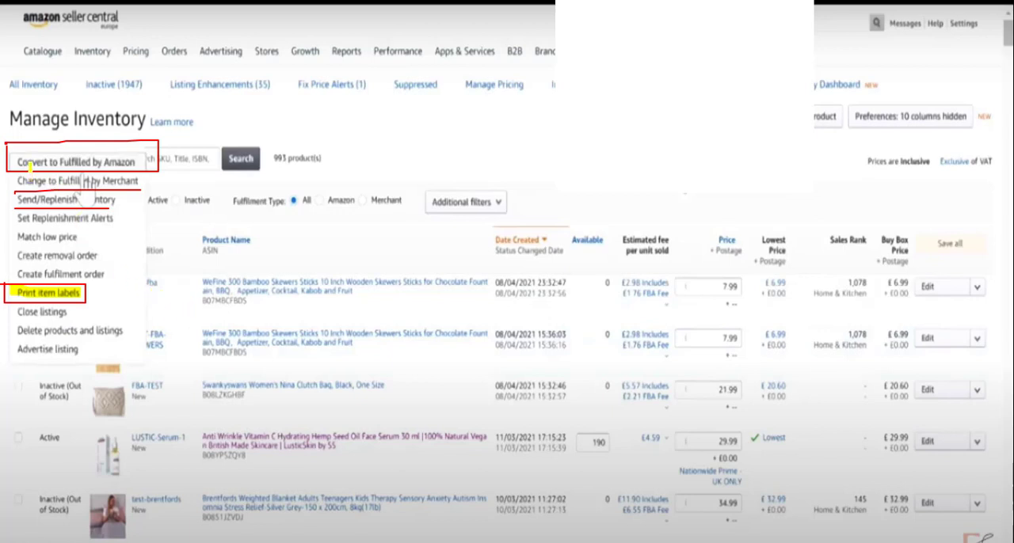
{"action": "left_click_drag", "start_coordinate": [17, 162], "coordinate": [145, 164]}
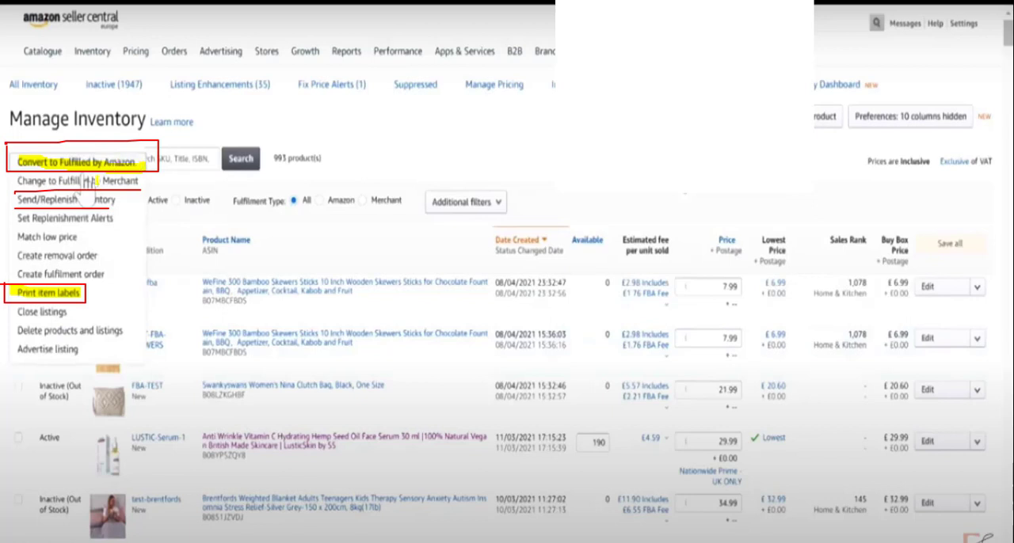
{"action": "left_click_drag", "start_coordinate": [18, 182], "coordinate": [138, 183]}
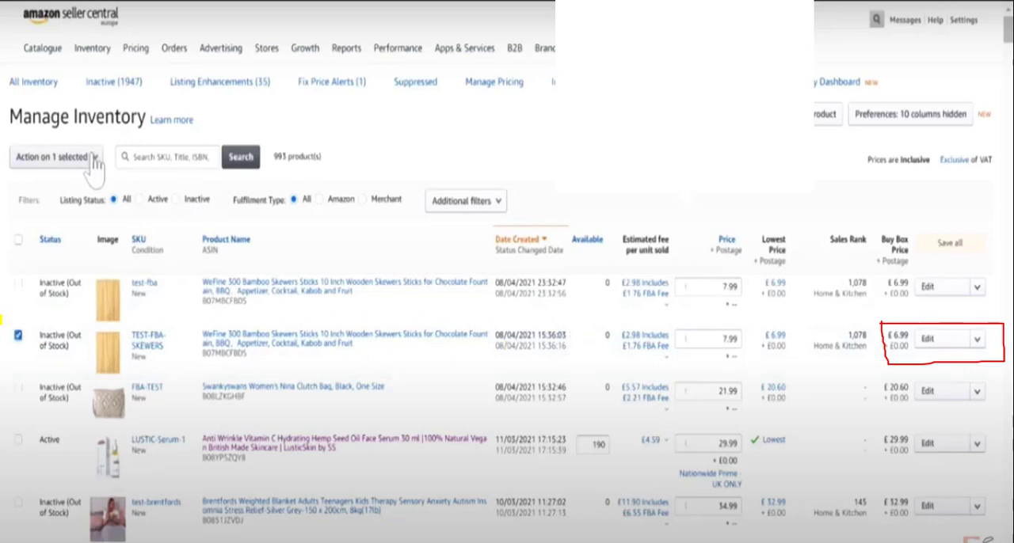
{"action": "mouse_move", "coordinate": [16, 335]}
{"action": "left_mouse_down"}
{"action": "mouse_move", "coordinate": [14, 353]}
{"action": "mouse_move", "coordinate": [73, 308]}
{"action": "left_mouse_up"}
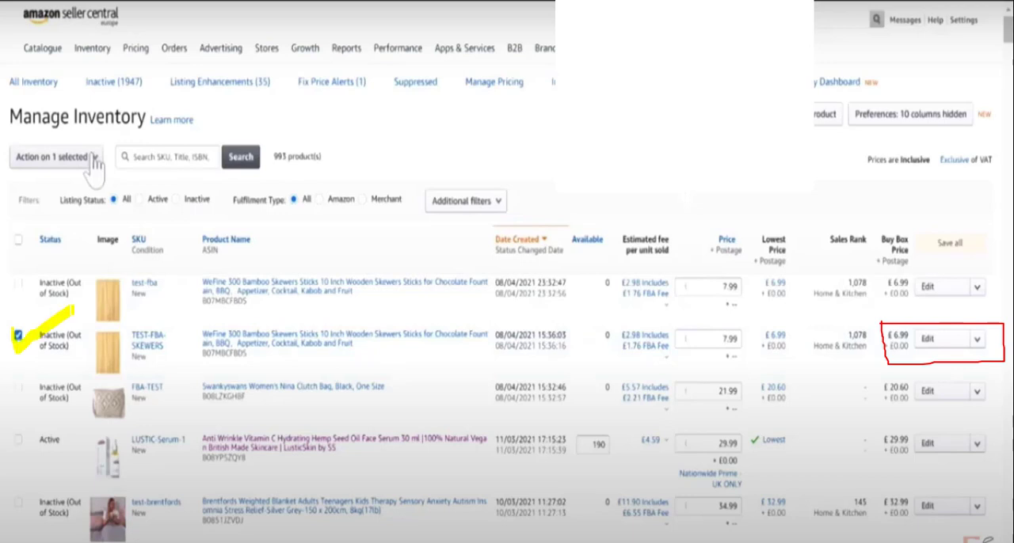
{"action": "mouse_move", "coordinate": [77, 353]}
{"action": "left_mouse_down"}
{"action": "mouse_move", "coordinate": [491, 363]}
{"action": "mouse_move", "coordinate": [796, 331]}
{"action": "left_mouse_up"}
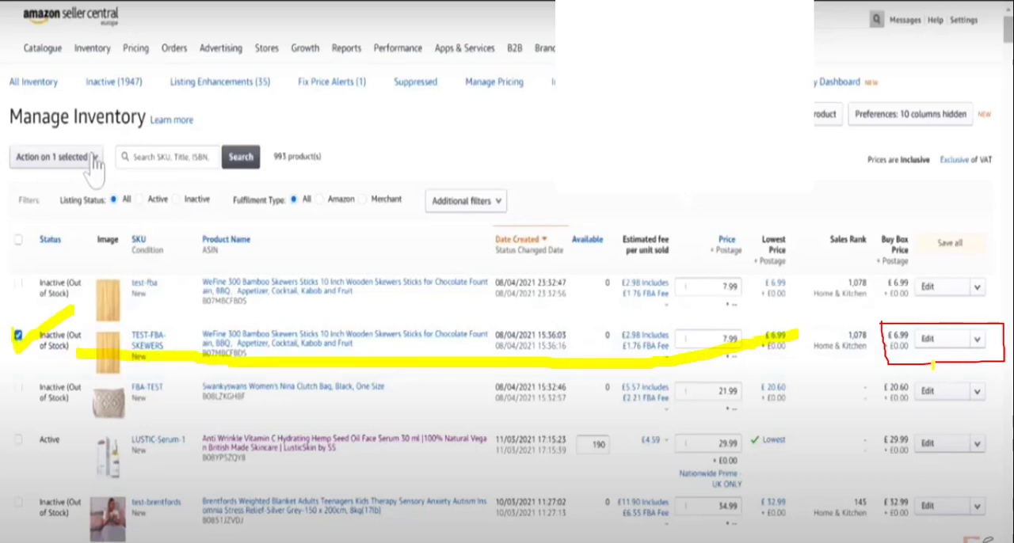
{"action": "left_click_drag", "start_coordinate": [916, 339], "coordinate": [959, 326]}
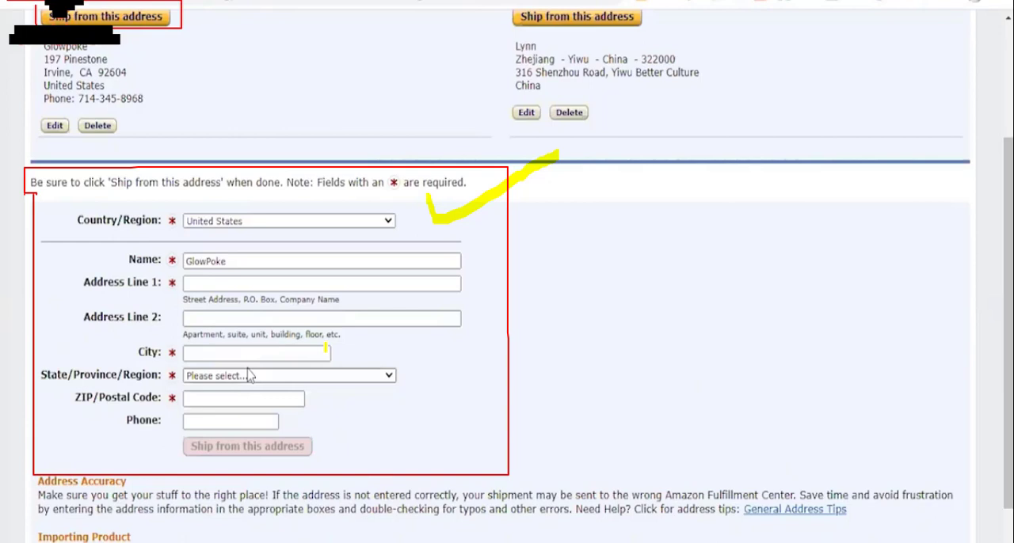
{"action": "key", "text": "Print"}
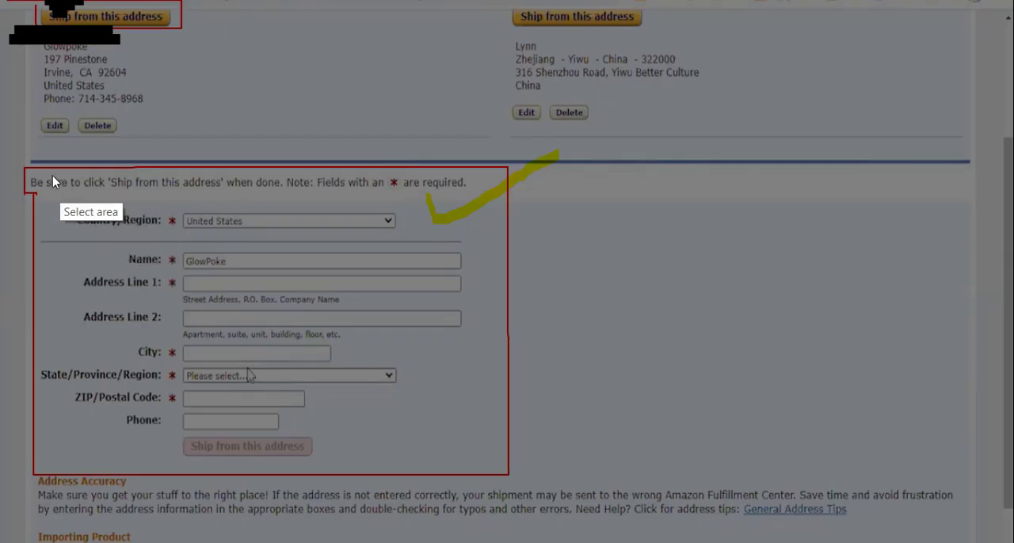
{"action": "left_click_drag", "start_coordinate": [27, 160], "coordinate": [524, 480]}
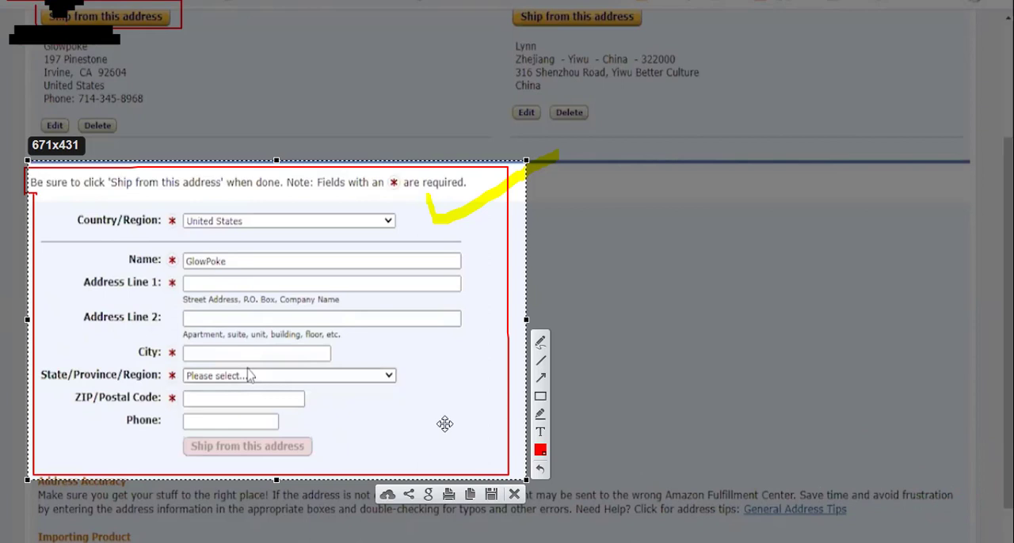
{"action": "left_click", "coordinate": [513, 495]}
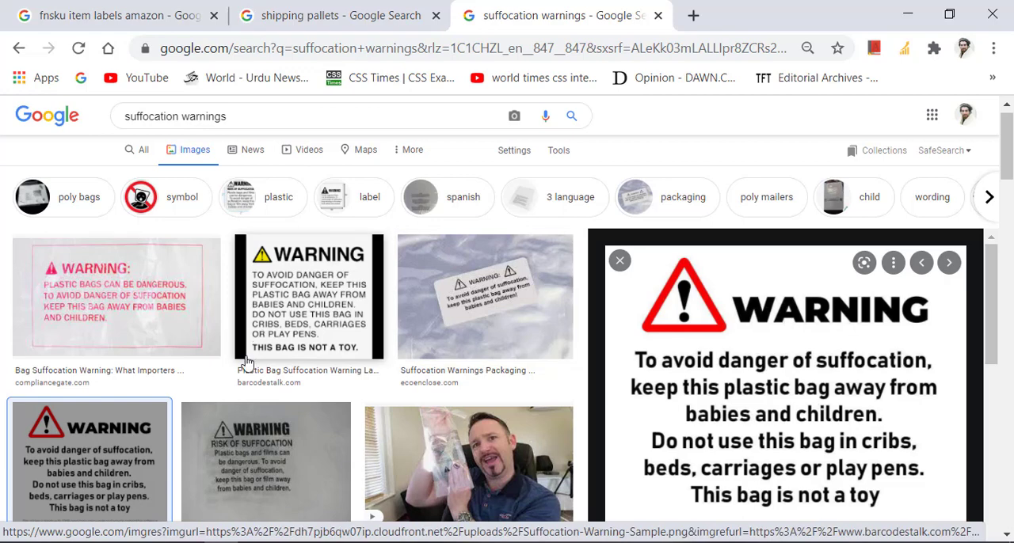
Step: Switch to Google Chrome and examine the enlarged Juleteagyd plastic bag warning label among the suffocation warnings image results
{"action": "scroll", "coordinate": [679, 372], "scroll_direction": "down", "scroll_amount": 2}
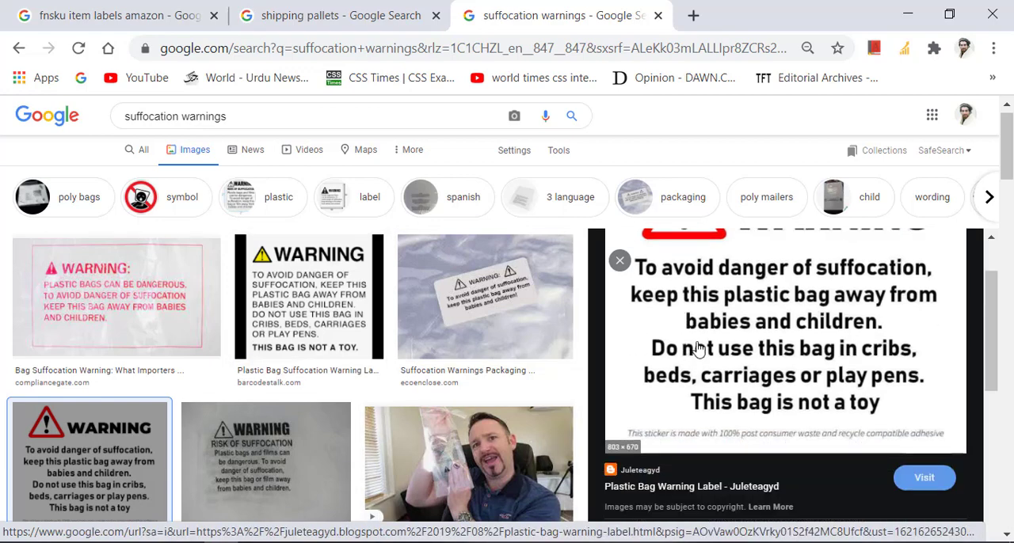
{"action": "scroll", "coordinate": [697, 349], "scroll_direction": "up", "scroll_amount": 2}
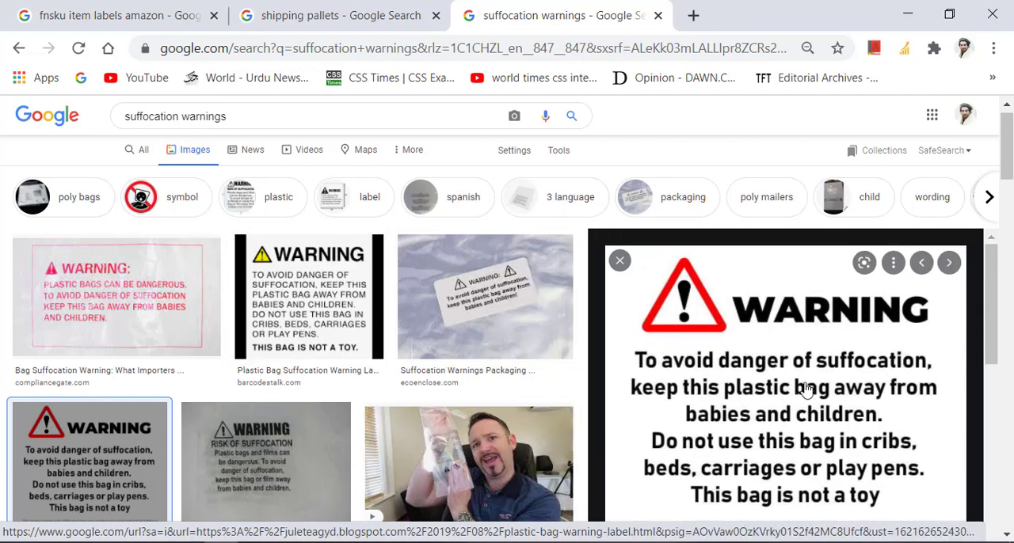
{"action": "scroll", "coordinate": [804, 388], "scroll_direction": "down", "scroll_amount": 2}
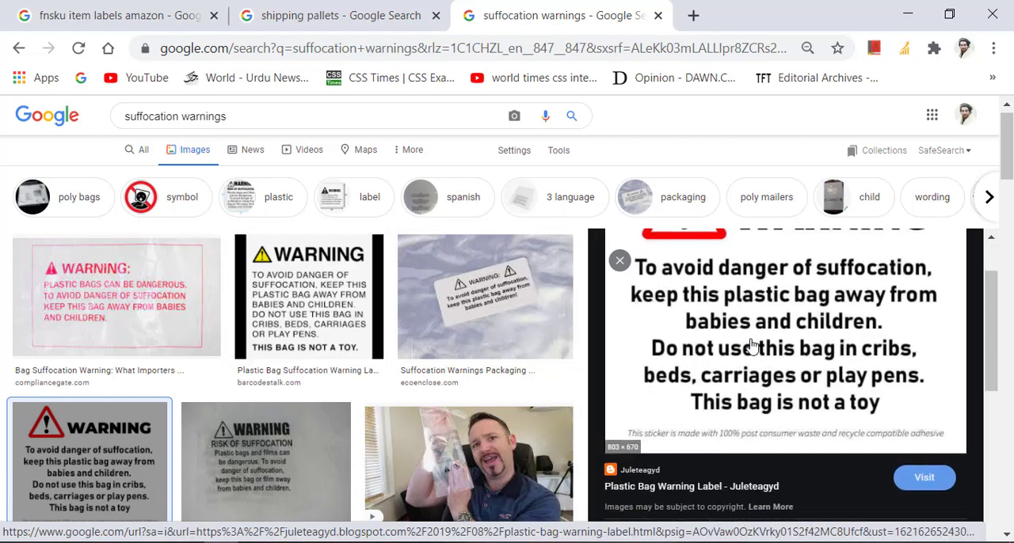
{"action": "scroll", "coordinate": [751, 346], "scroll_direction": "up", "scroll_amount": 2}
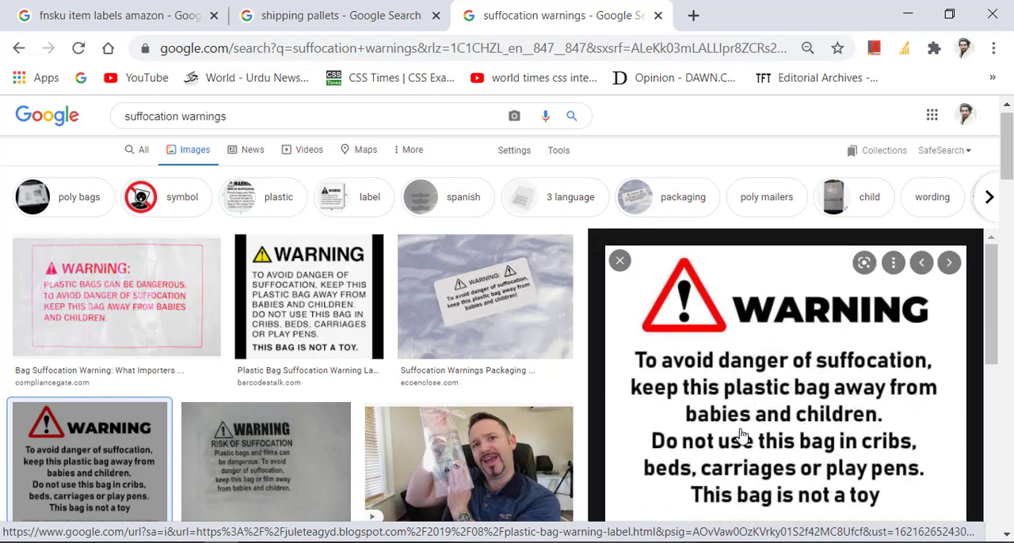
{"action": "scroll", "coordinate": [846, 431], "scroll_direction": "down", "scroll_amount": 2}
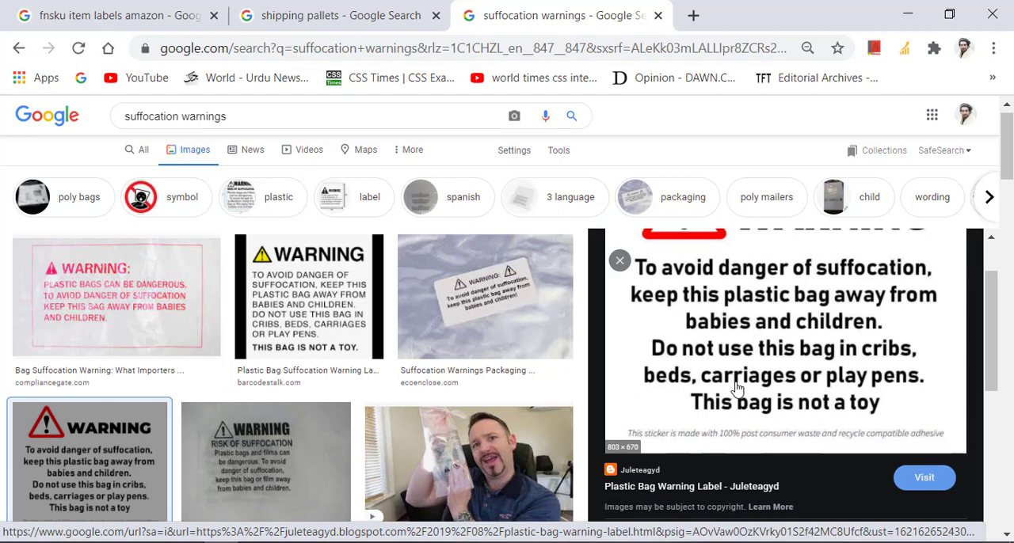
{"action": "scroll", "coordinate": [736, 388], "scroll_direction": "up", "scroll_amount": 2}
{"action": "scroll", "coordinate": [447, 398], "scroll_direction": "down", "scroll_amount": 2}
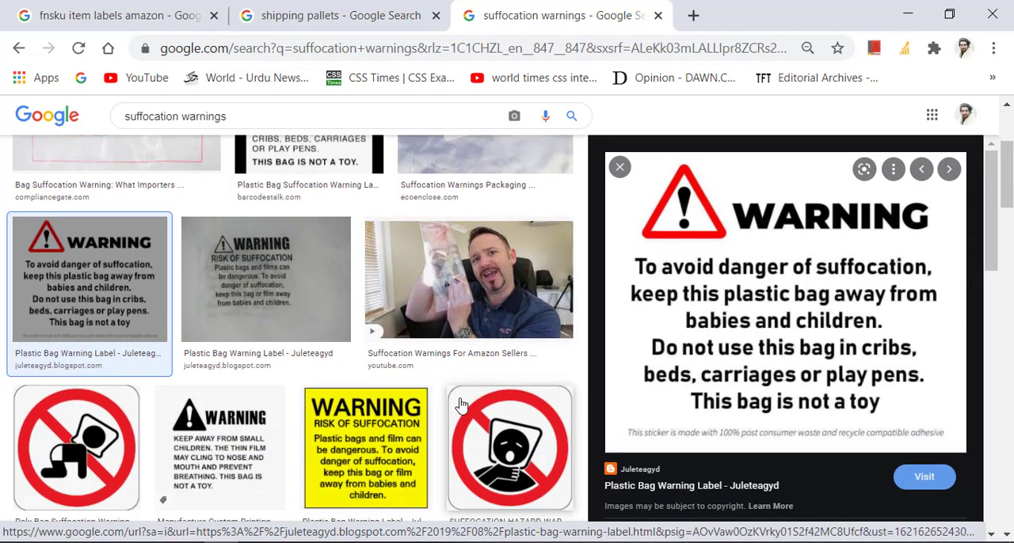
Step: Preview the Alibaba clear self-seal zip lock poly bag and the Shop4Mailers suffocation warning image in the image results
{"action": "scroll", "coordinate": [462, 405], "scroll_direction": "down", "scroll_amount": 5}
{"action": "left_click", "coordinate": [503, 245]}
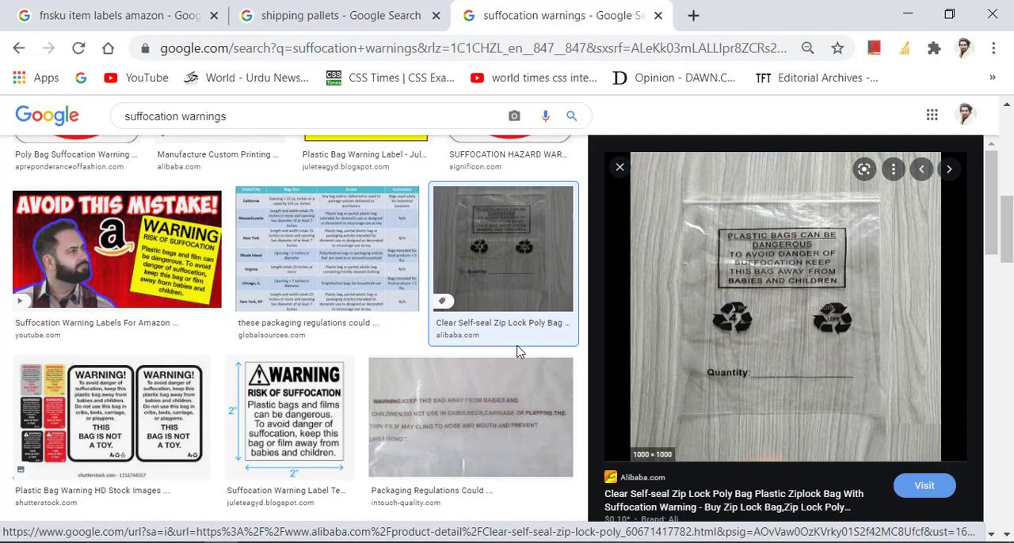
{"action": "scroll", "coordinate": [340, 353], "scroll_direction": "down", "scroll_amount": 7}
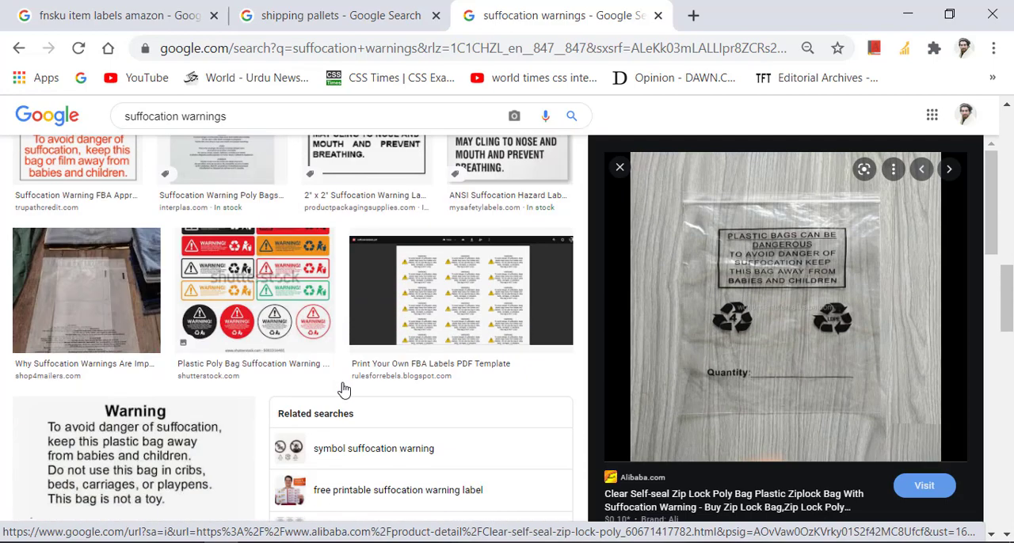
{"action": "left_click", "coordinate": [62, 289]}
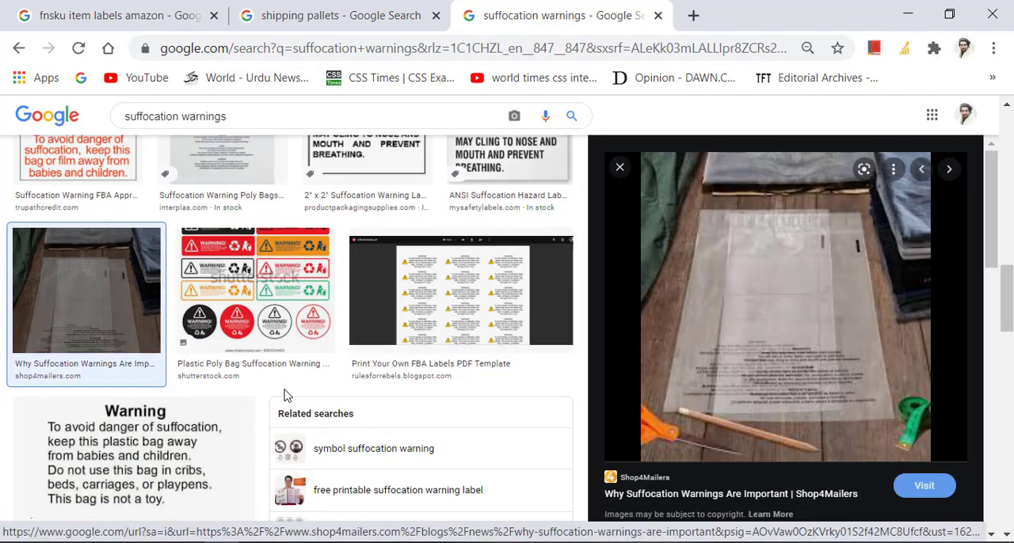
{"action": "scroll", "coordinate": [286, 395], "scroll_direction": "up", "scroll_amount": 6}
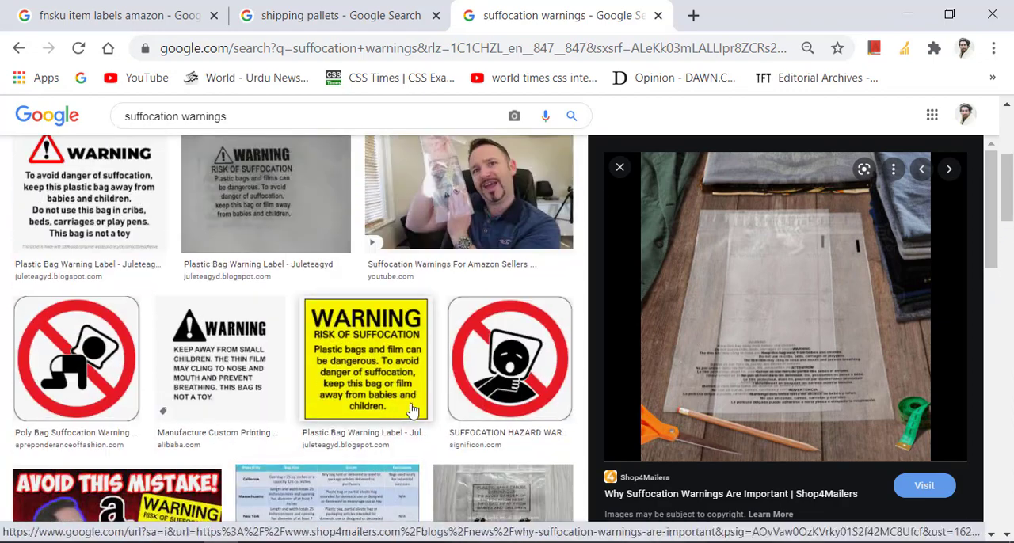
{"action": "scroll", "coordinate": [411, 410], "scroll_direction": "up", "scroll_amount": 5}
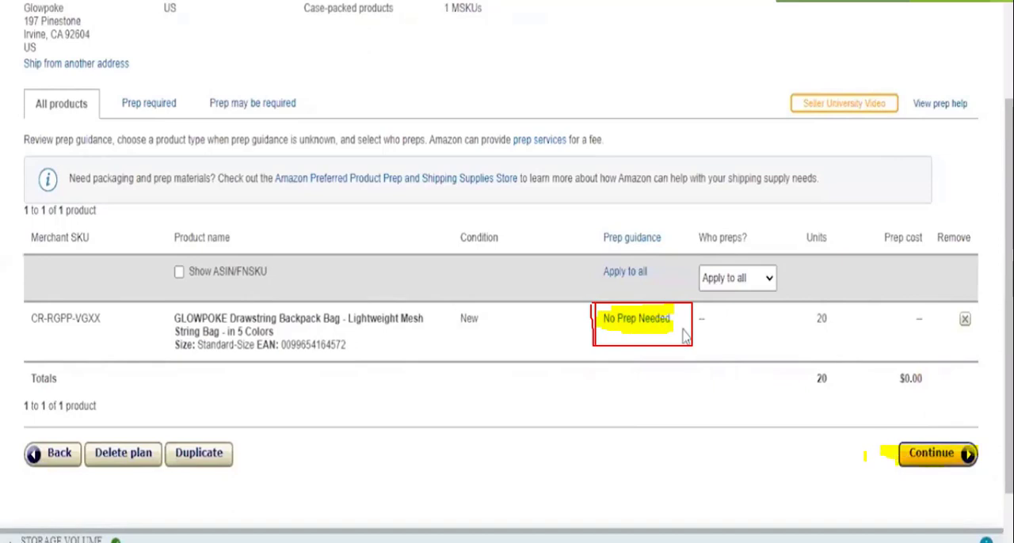
{"action": "left_click", "coordinate": [937, 453]}
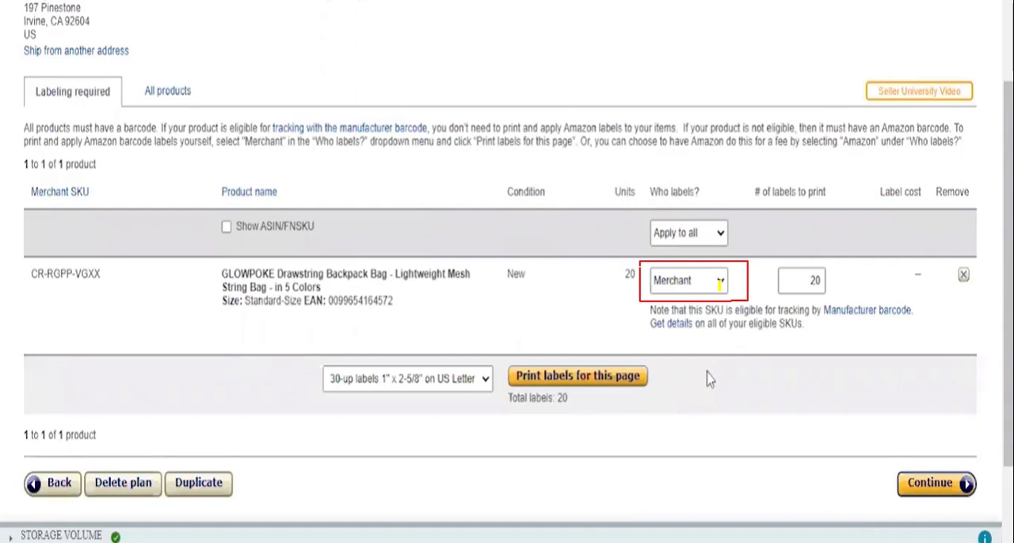
{"action": "left_click", "coordinate": [717, 283]}
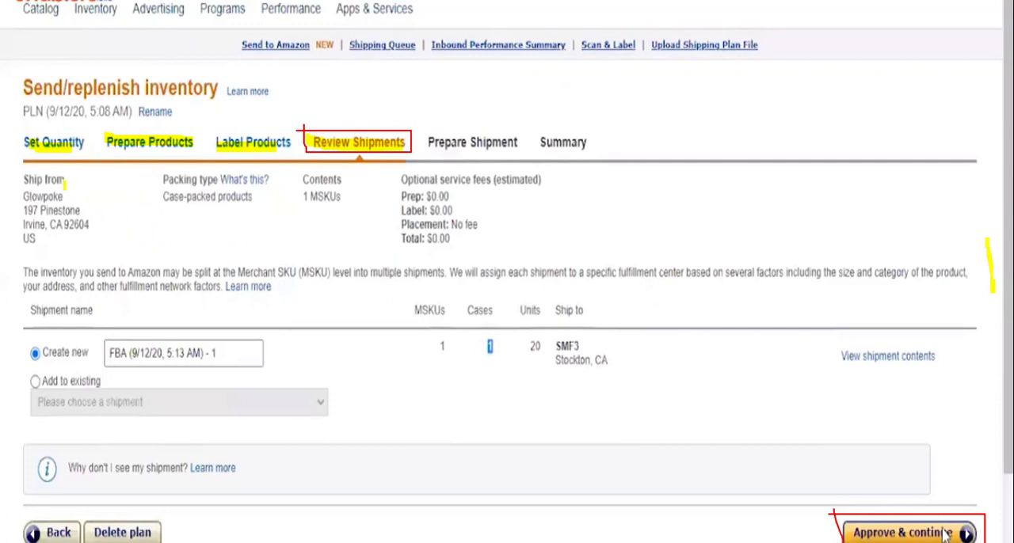
{"action": "left_click_drag", "start_coordinate": [82, 187], "coordinate": [118, 185]}
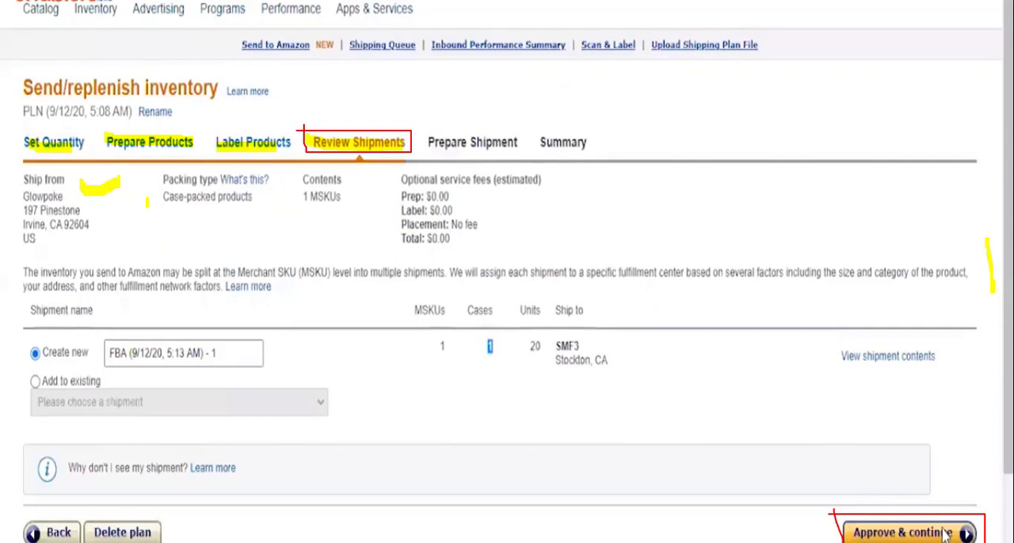
{"action": "left_click_drag", "start_coordinate": [155, 219], "coordinate": [191, 226]}
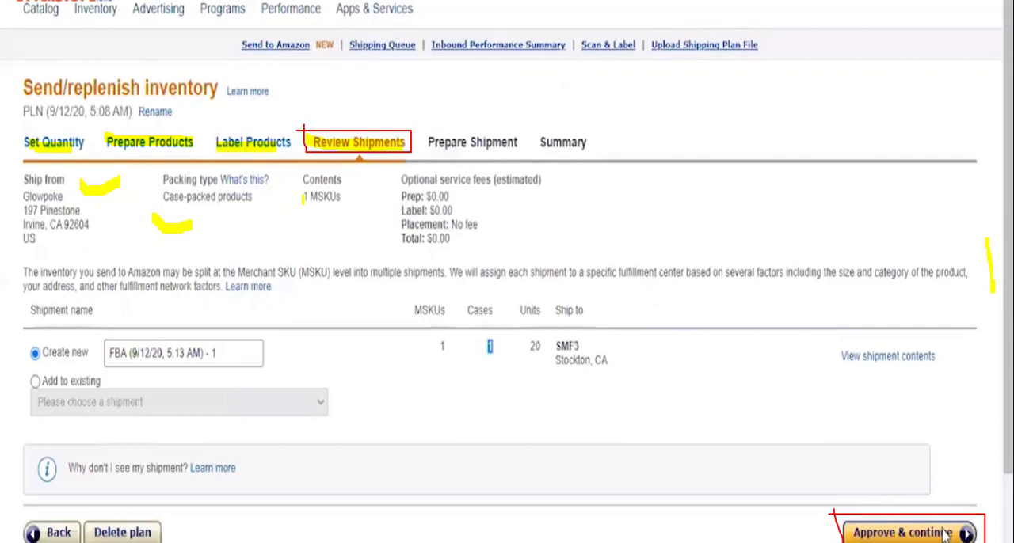
{"action": "mouse_move", "coordinate": [298, 214]}
{"action": "left_mouse_down"}
{"action": "mouse_move", "coordinate": [312, 236]}
{"action": "mouse_move", "coordinate": [339, 216]}
{"action": "left_mouse_up"}
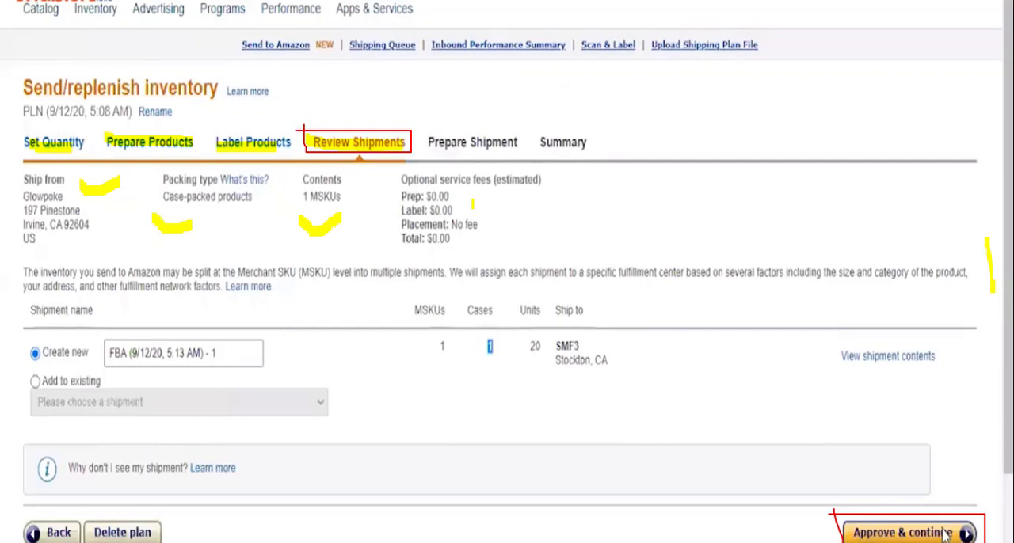
{"action": "mouse_move", "coordinate": [383, 197]}
{"action": "left_mouse_down"}
{"action": "mouse_move", "coordinate": [427, 196]}
{"action": "mouse_move", "coordinate": [448, 209]}
{"action": "left_mouse_up"}
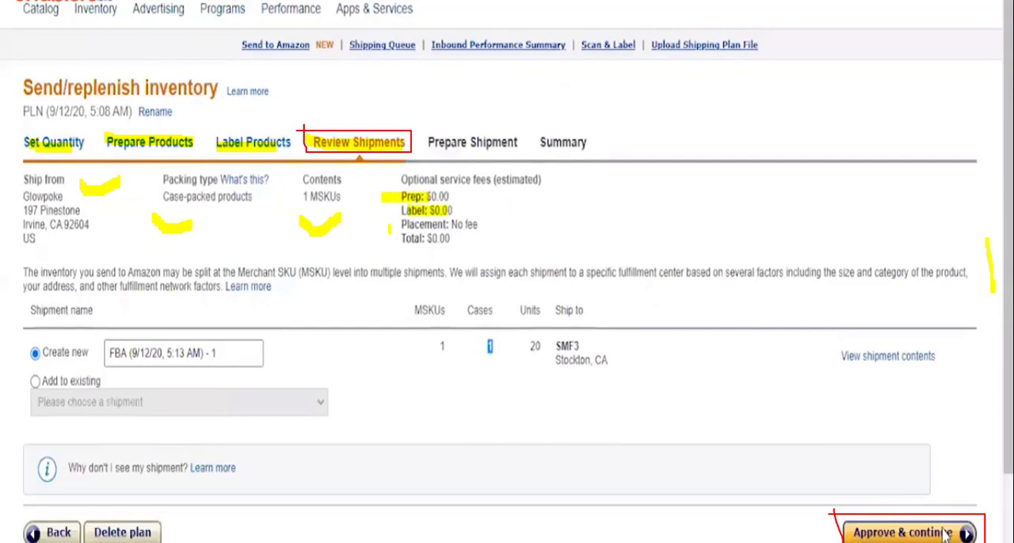
{"action": "left_click_drag", "start_coordinate": [389, 228], "coordinate": [443, 225]}
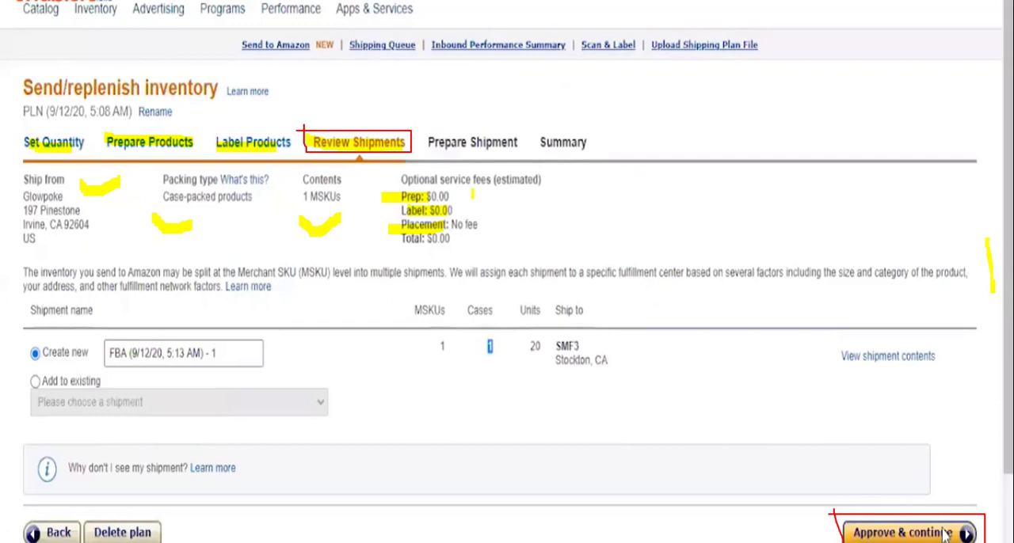
{"action": "mouse_move", "coordinate": [474, 192]}
{"action": "left_mouse_down"}
{"action": "mouse_move", "coordinate": [500, 198]}
{"action": "mouse_move", "coordinate": [502, 252]}
{"action": "mouse_move", "coordinate": [484, 259]}
{"action": "mouse_move", "coordinate": [534, 227]}
{"action": "left_mouse_up"}
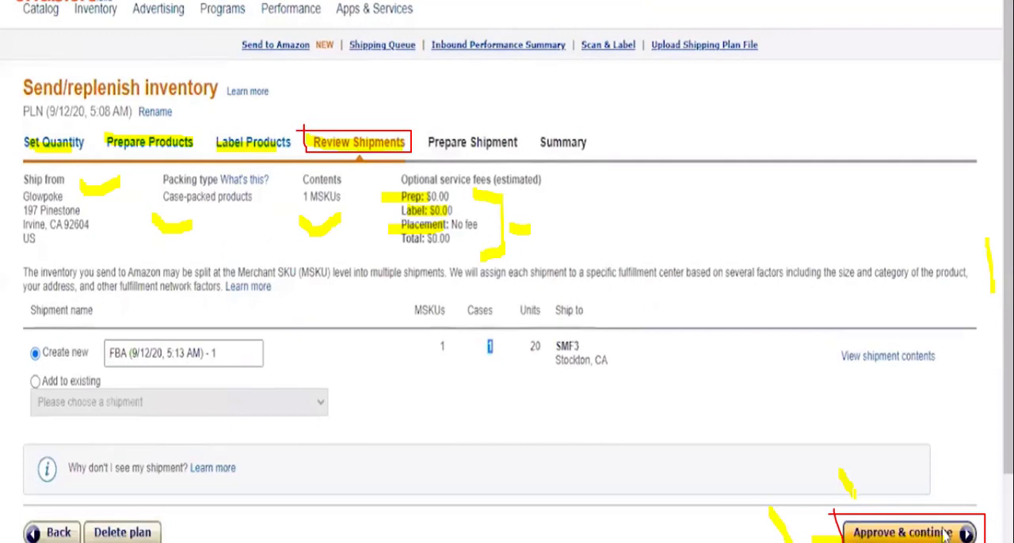
Step: Approve the reviewed shipment and continue to the Shipping service options
{"action": "left_click", "coordinate": [945, 533]}
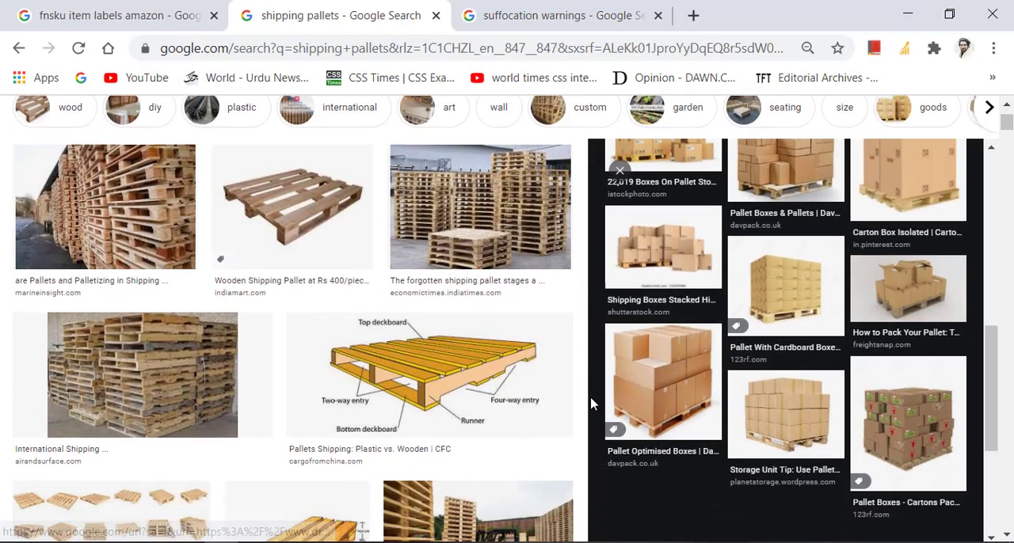
{"action": "scroll", "coordinate": [593, 403], "scroll_direction": "down", "scroll_amount": 2}
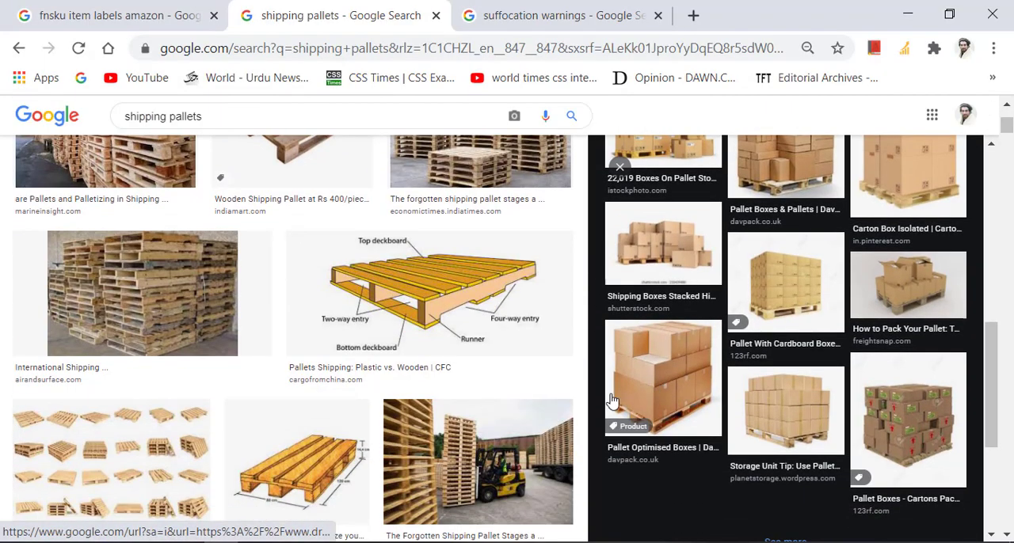
Step: Switch to Chrome's shipping pallets image results and preview Davpack's Pallet Optimised Boxes and Pallet Boxes & Pallets images
{"action": "scroll", "coordinate": [248, 320], "scroll_direction": "up", "scroll_amount": 3}
{"action": "scroll", "coordinate": [736, 385], "scroll_direction": "down", "scroll_amount": 2}
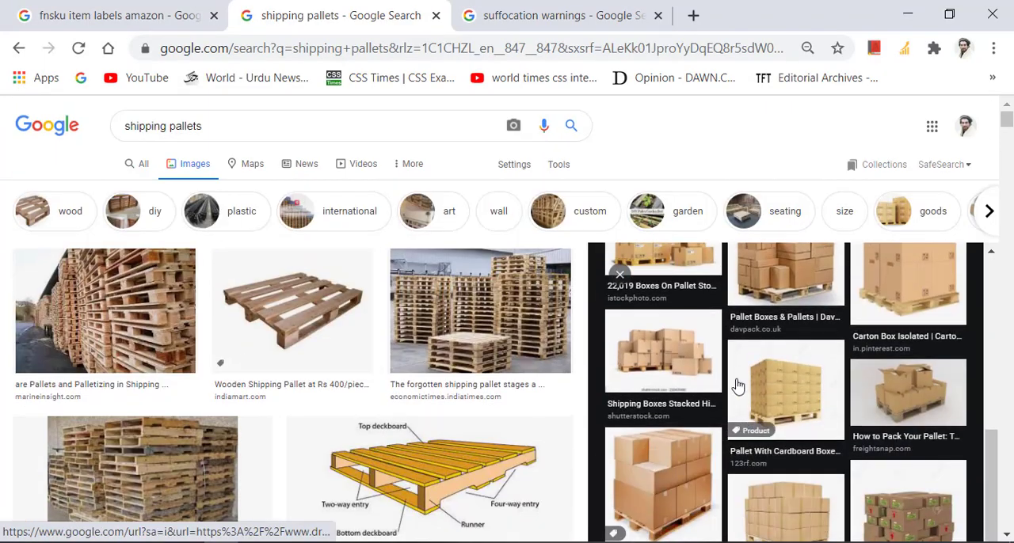
{"action": "left_click", "coordinate": [671, 473]}
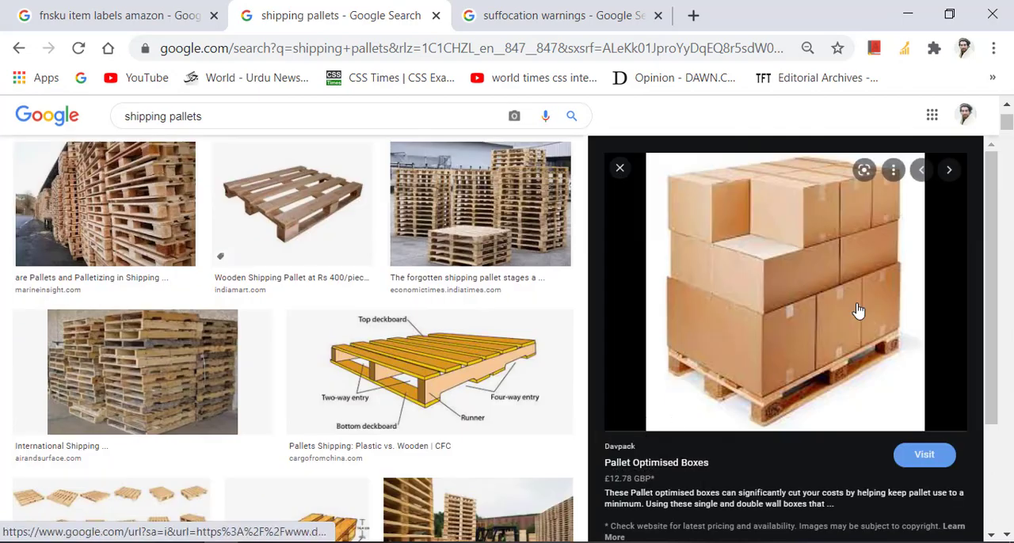
{"action": "scroll", "coordinate": [852, 313], "scroll_direction": "down", "scroll_amount": 2}
{"action": "scroll", "coordinate": [830, 313], "scroll_direction": "up", "scroll_amount": 2}
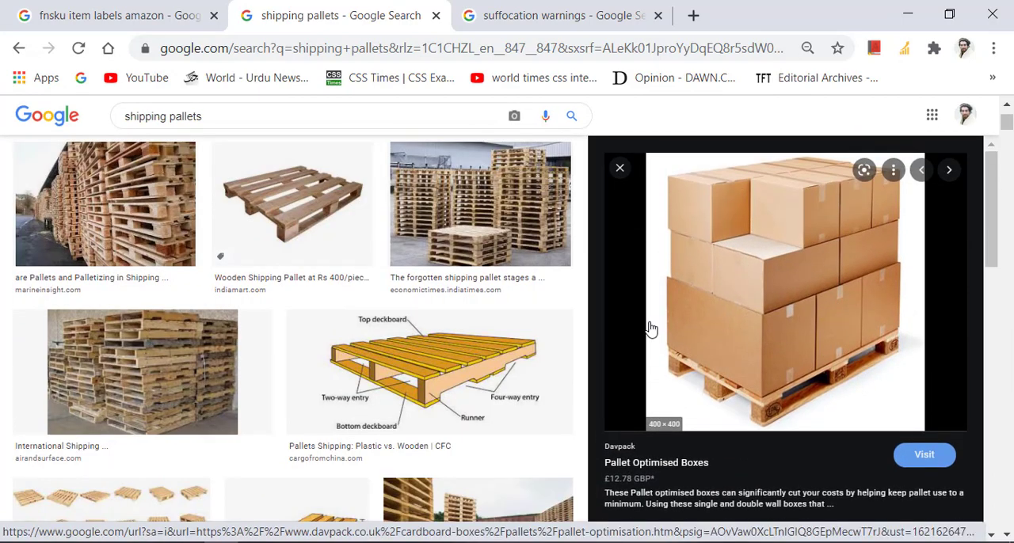
{"action": "scroll", "coordinate": [817, 289], "scroll_direction": "down", "scroll_amount": 6}
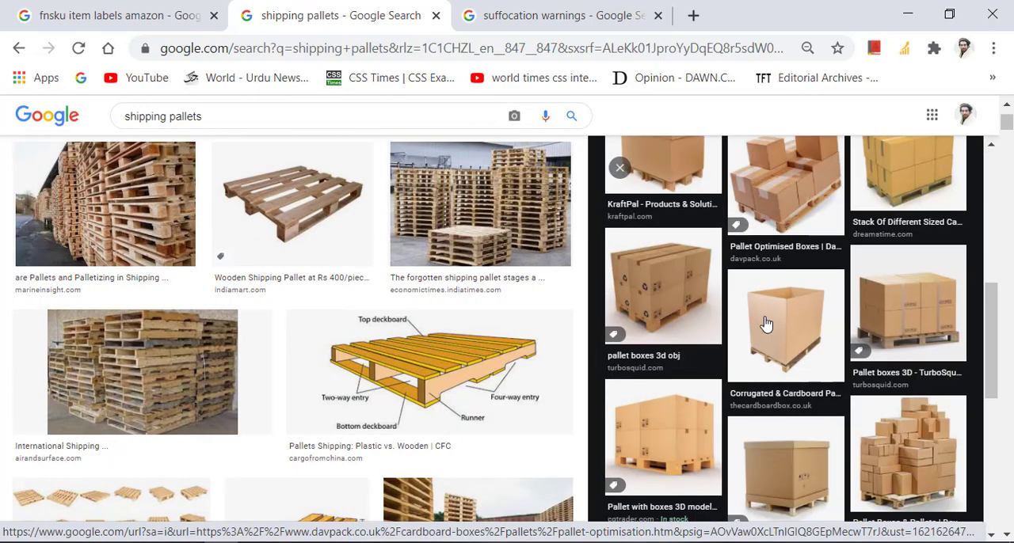
{"action": "left_click", "coordinate": [914, 369]}
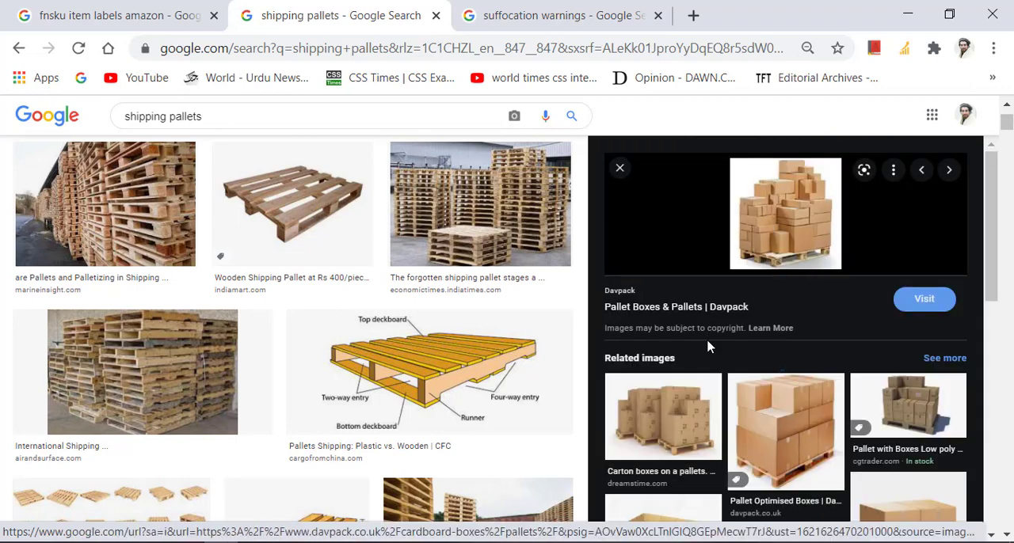
Step: Preview the 123RF pallet with cardboard boxes and the Dreamstime cardboard boxes on a pallet, and compare them with the plain wooden pallets
{"action": "scroll", "coordinate": [712, 340], "scroll_direction": "down", "scroll_amount": 3}
{"action": "left_click", "coordinate": [666, 366]}
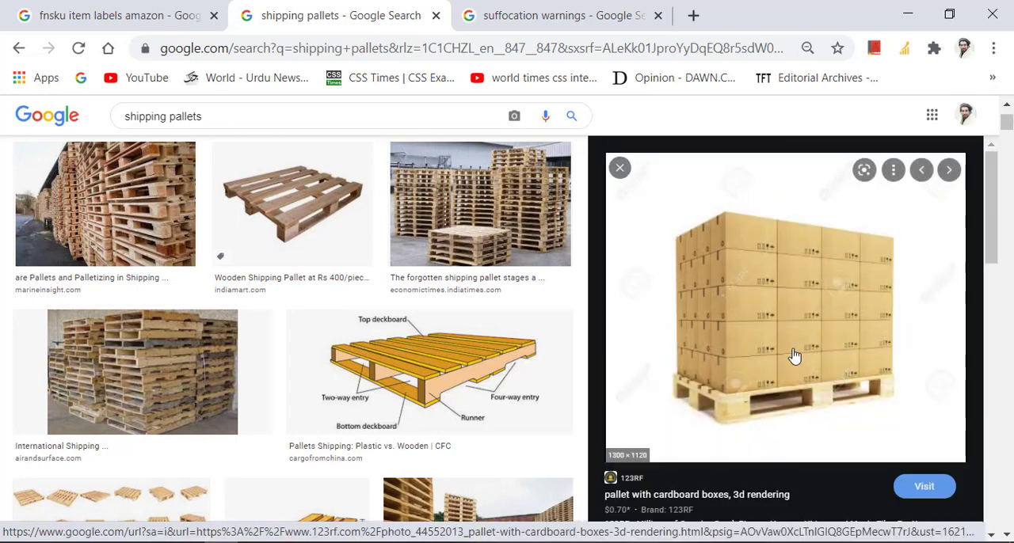
{"action": "scroll", "coordinate": [780, 349], "scroll_direction": "down", "scroll_amount": 4}
{"action": "scroll", "coordinate": [745, 356], "scroll_direction": "down", "scroll_amount": 5}
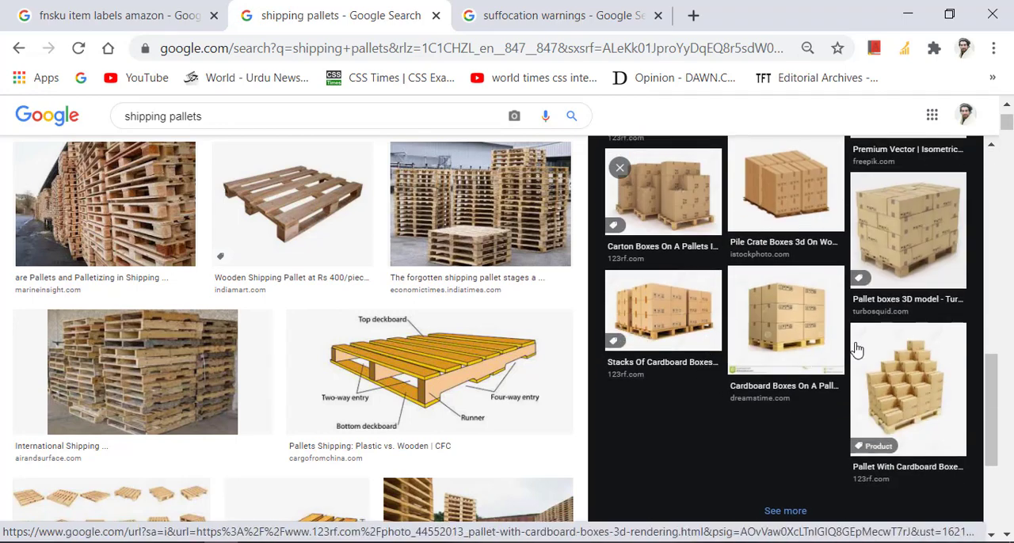
{"action": "left_click", "coordinate": [784, 341]}
{"action": "scroll", "coordinate": [666, 335], "scroll_direction": "down", "scroll_amount": 5}
{"action": "scroll", "coordinate": [679, 396], "scroll_direction": "up", "scroll_amount": 3}
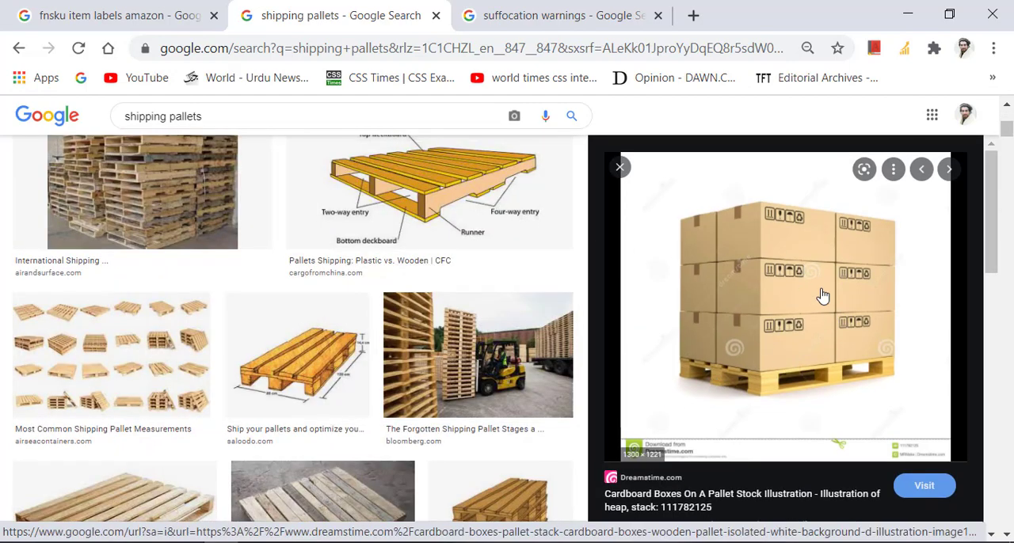
{"action": "scroll", "coordinate": [782, 256], "scroll_direction": "down", "scroll_amount": 1}
{"action": "scroll", "coordinate": [784, 255], "scroll_direction": "down", "scroll_amount": 1}
{"action": "scroll", "coordinate": [389, 385], "scroll_direction": "down", "scroll_amount": 2}
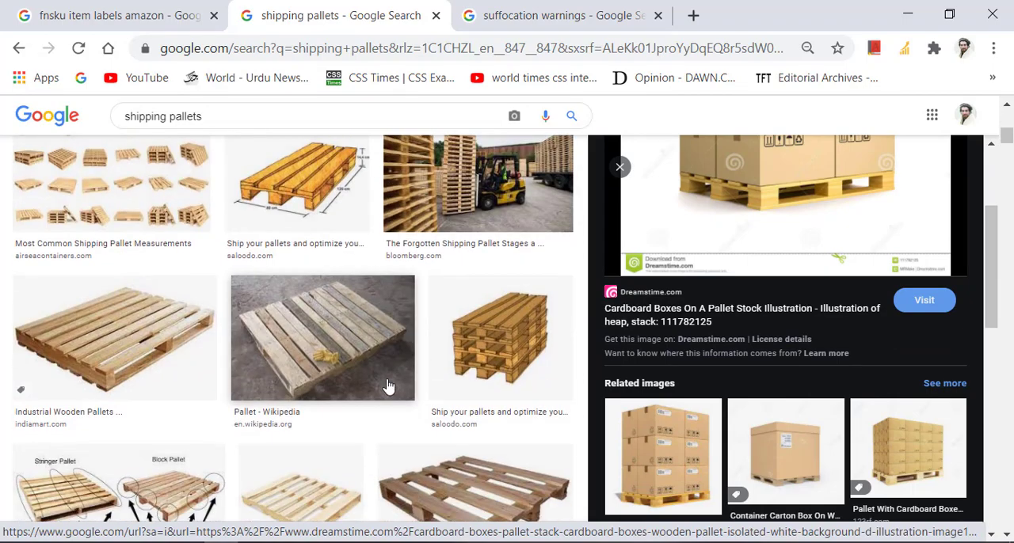
{"action": "scroll", "coordinate": [723, 371], "scroll_direction": "up", "scroll_amount": 2}
{"action": "scroll", "coordinate": [722, 371], "scroll_direction": "up", "scroll_amount": 4}
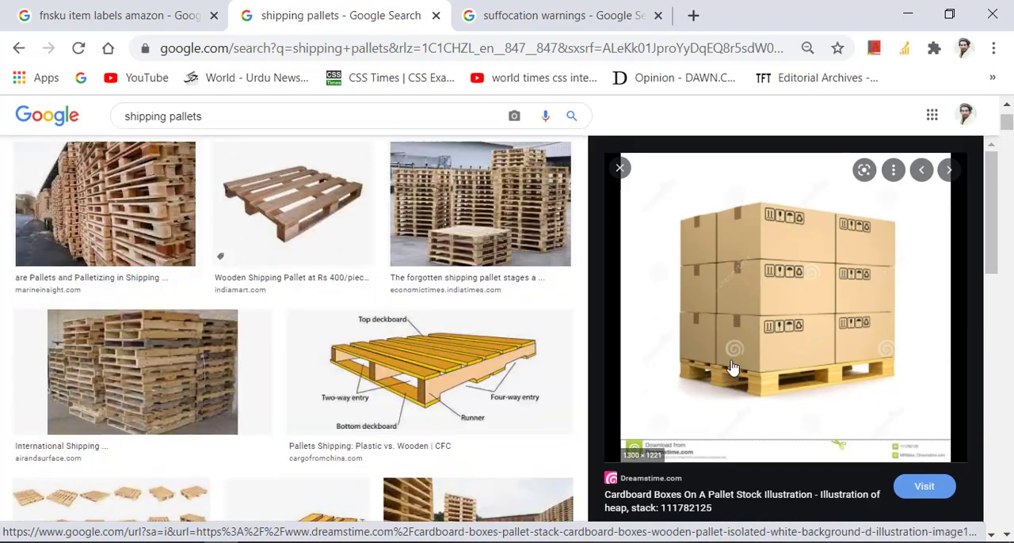
{"action": "scroll", "coordinate": [424, 403], "scroll_direction": "up", "scroll_amount": 2}
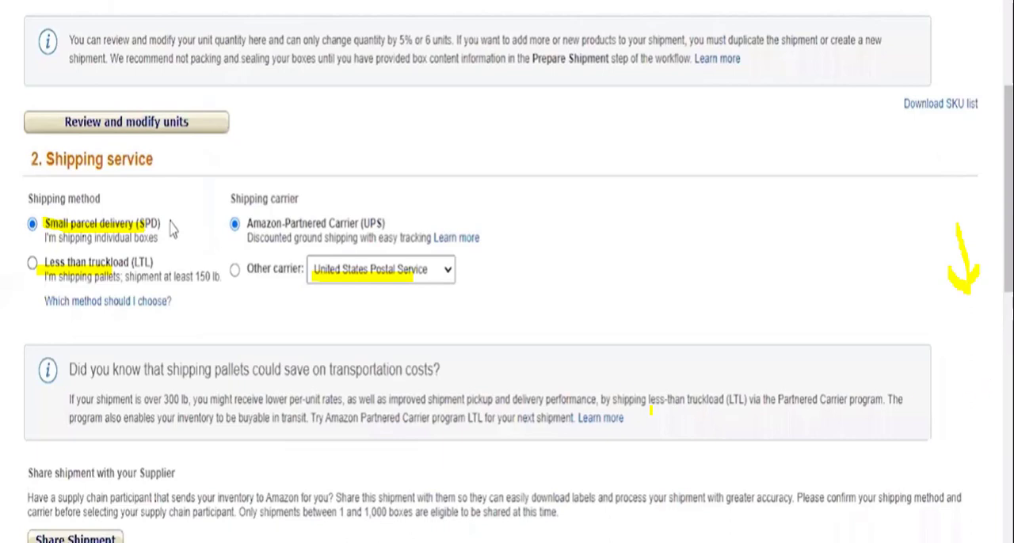
Step: Switch back to the presentation and highlight the Box weight and Box dimensions headings in the packing section
{"action": "scroll", "coordinate": [55, 176], "scroll_direction": "down", "scroll_amount": 5}
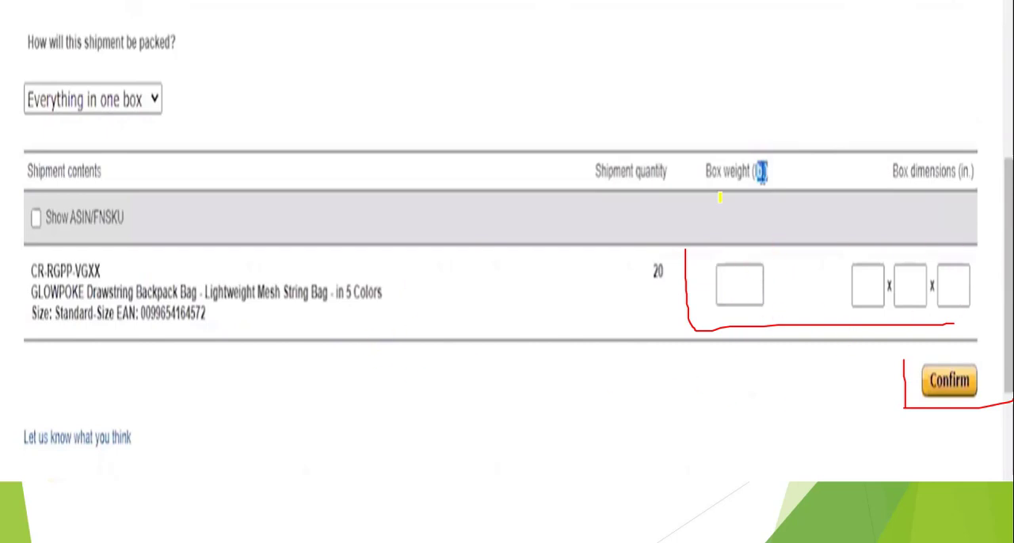
{"action": "mouse_move", "coordinate": [699, 172]}
{"action": "left_mouse_down"}
{"action": "mouse_move", "coordinate": [770, 154]}
{"action": "mouse_move", "coordinate": [743, 181]}
{"action": "left_mouse_up"}
{"action": "mouse_move", "coordinate": [867, 173]}
{"action": "left_mouse_down"}
{"action": "mouse_move", "coordinate": [985, 167]}
{"action": "mouse_move", "coordinate": [866, 191]}
{"action": "left_mouse_up"}
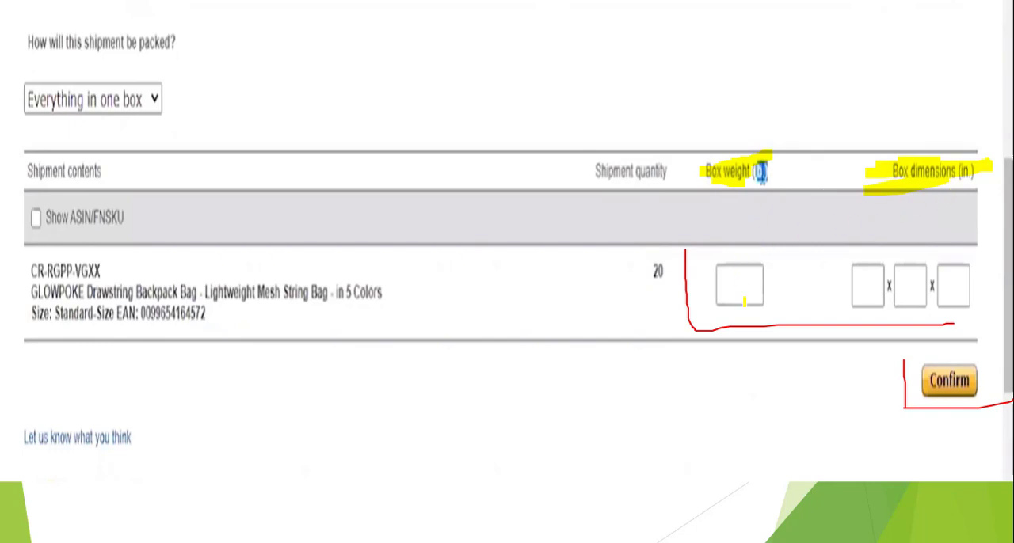
Step: Hand-write 10 as the box weight and 3 x 4 x 5 as the box dimensions, and highlight Confirm
{"action": "mouse_move", "coordinate": [731, 275]}
{"action": "left_mouse_down"}
{"action": "mouse_move", "coordinate": [734, 296]}
{"action": "mouse_move", "coordinate": [756, 280]}
{"action": "mouse_move", "coordinate": [743, 268]}
{"action": "left_mouse_up"}
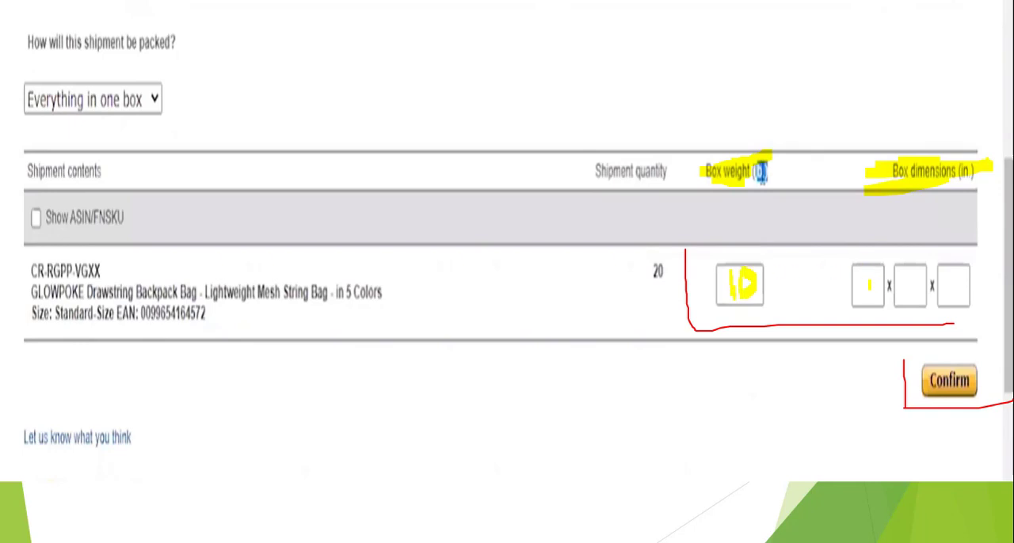
{"action": "mouse_move", "coordinate": [855, 273]}
{"action": "left_mouse_down"}
{"action": "mouse_move", "coordinate": [871, 317]}
{"action": "mouse_move", "coordinate": [862, 325]}
{"action": "left_mouse_up"}
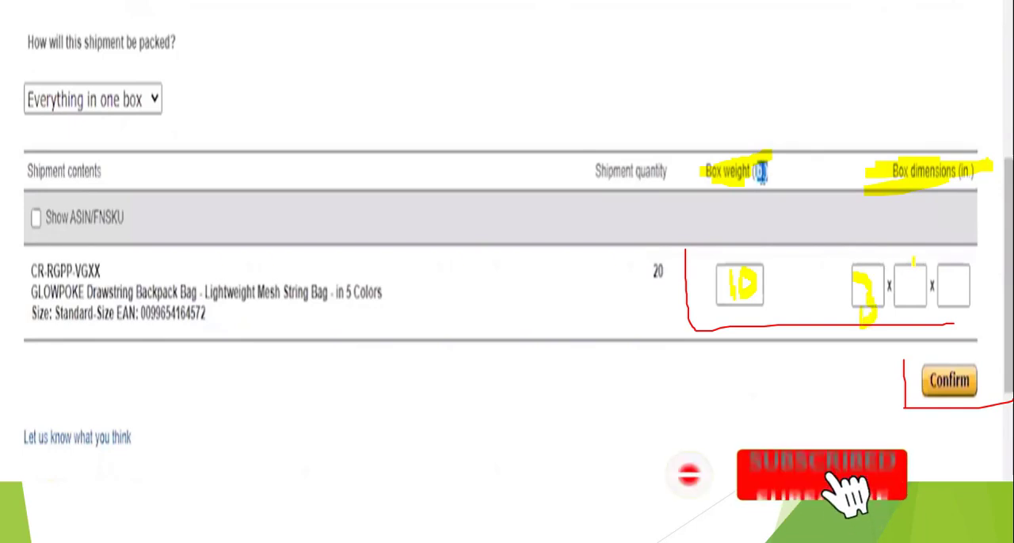
{"action": "left_click_drag", "start_coordinate": [909, 260], "coordinate": [917, 317]}
{"action": "mouse_move", "coordinate": [950, 264]}
{"action": "left_mouse_down"}
{"action": "mouse_move", "coordinate": [942, 296]}
{"action": "mouse_move", "coordinate": [976, 241]}
{"action": "left_mouse_up"}
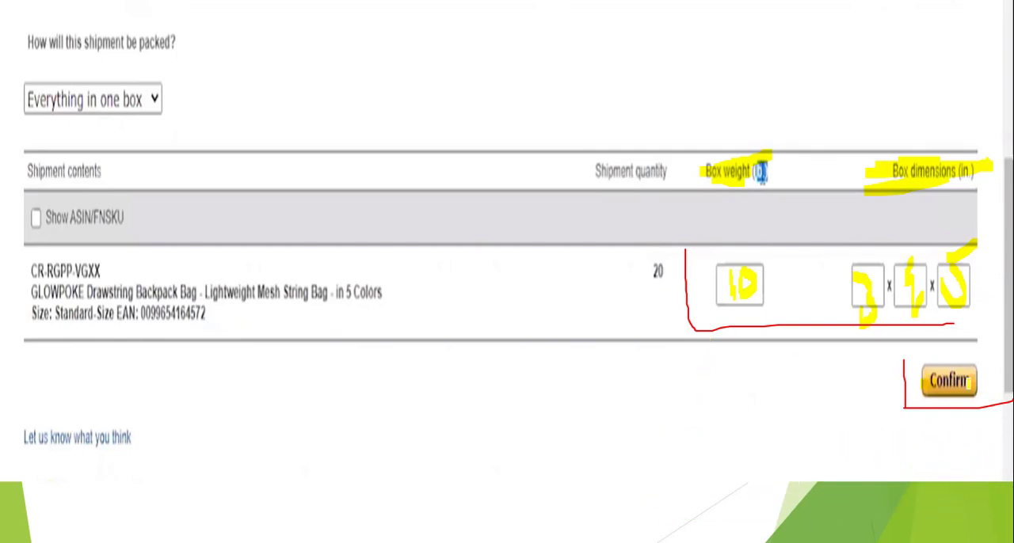
{"action": "left_click_drag", "start_coordinate": [971, 383], "coordinate": [899, 388]}
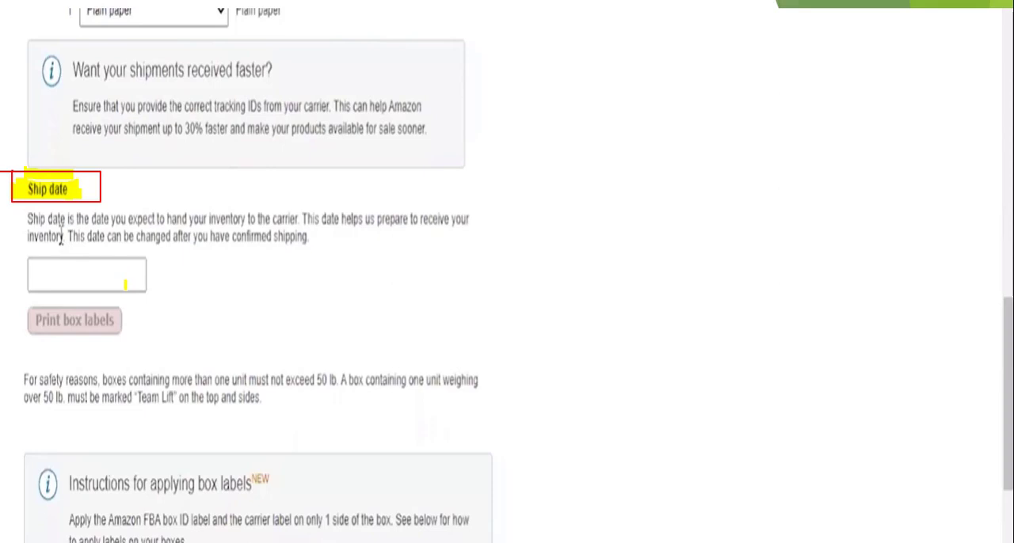
Step: Set the shipment's ship date to September 20
{"action": "left_click", "coordinate": [87, 275]}
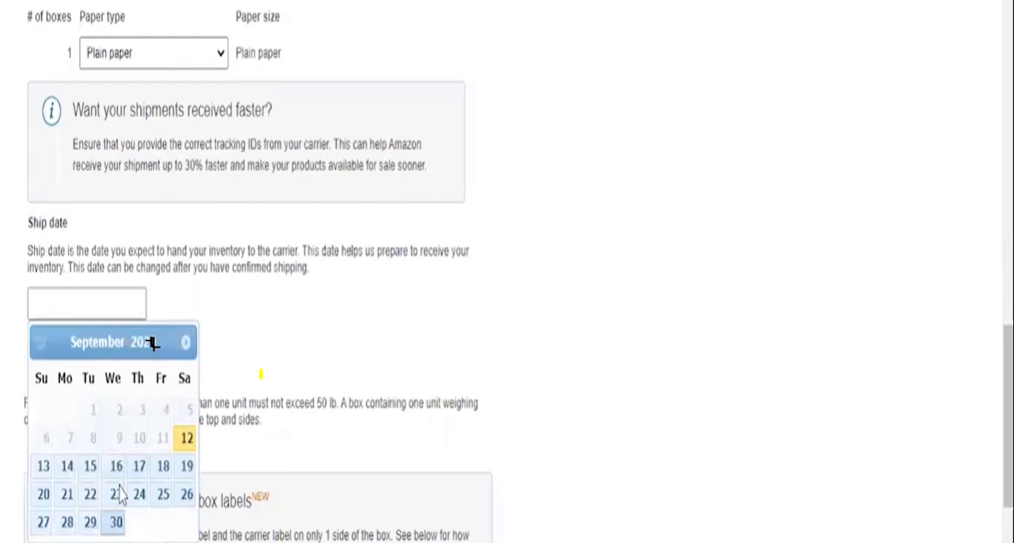
{"action": "left_click", "coordinate": [44, 495]}
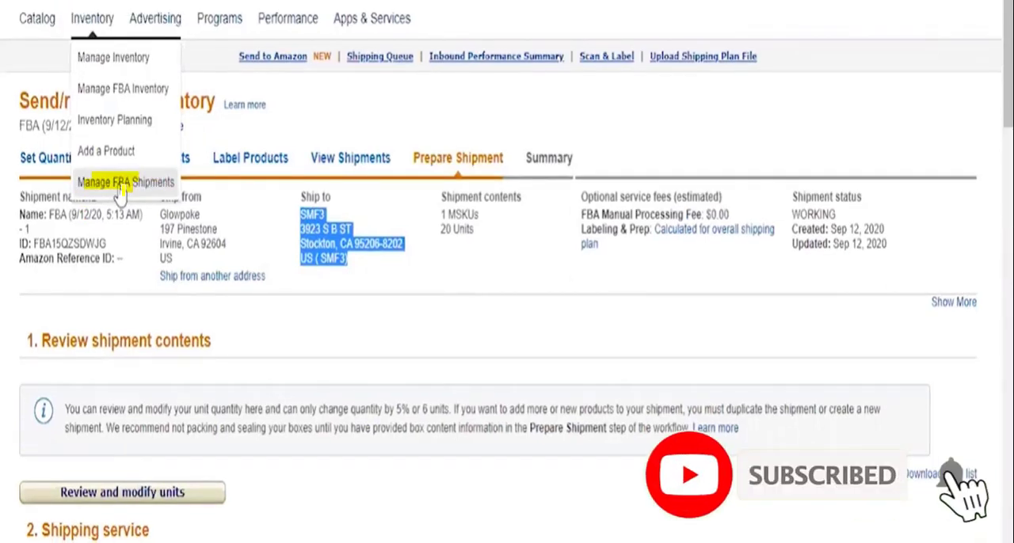
Step: Open Manage FBA Shipments and mark the newest shipment's name and dates plus the Shipped, Received and Status columns
{"action": "left_click", "coordinate": [121, 183]}
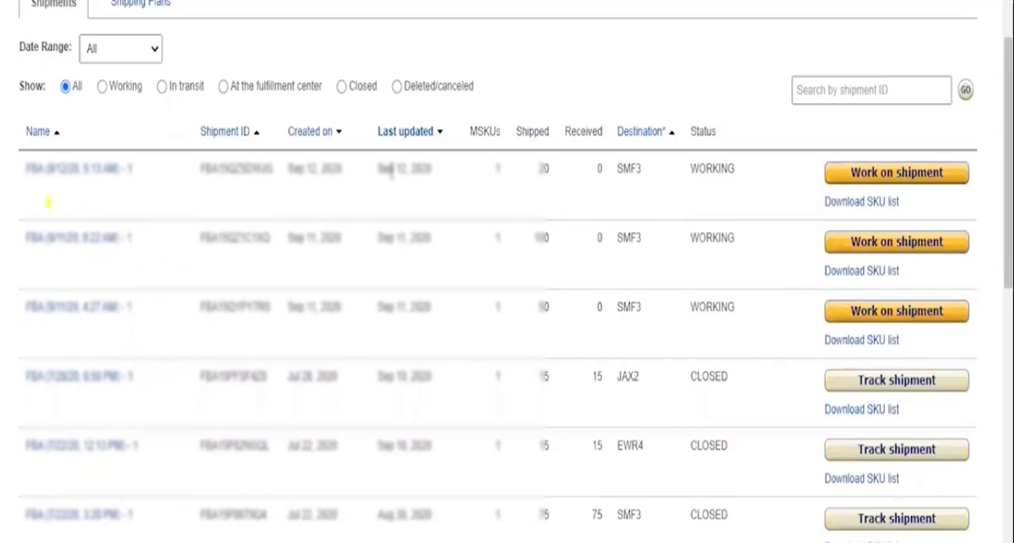
{"action": "left_click_drag", "start_coordinate": [19, 195], "coordinate": [147, 197]}
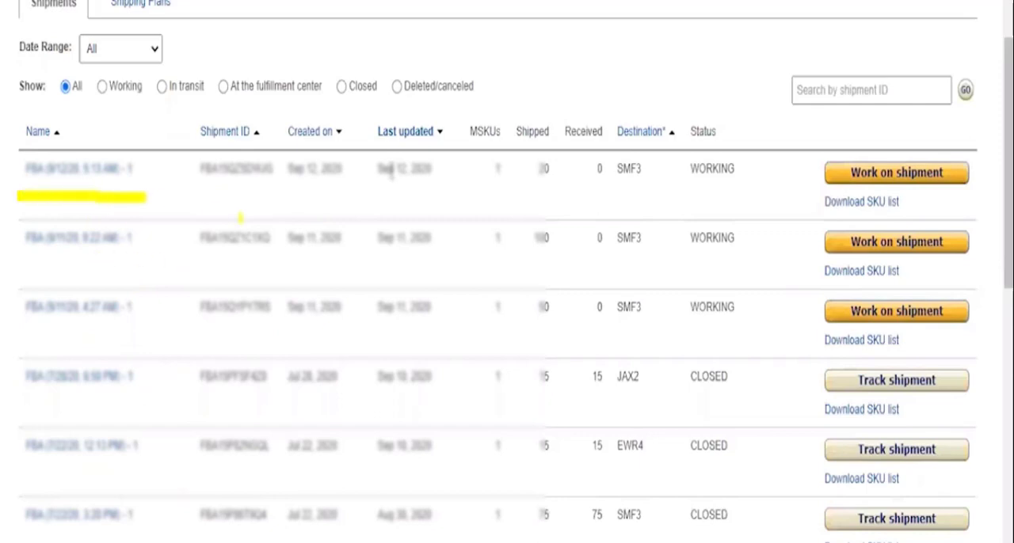
{"action": "left_click_drag", "start_coordinate": [245, 222], "coordinate": [437, 197]}
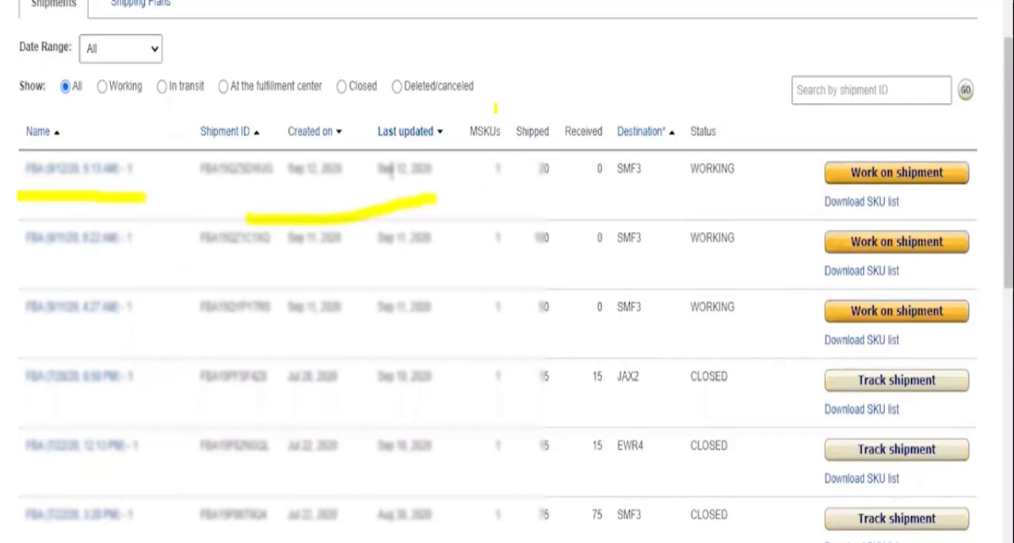
{"action": "mouse_move", "coordinate": [495, 112]}
{"action": "left_mouse_down"}
{"action": "mouse_move", "coordinate": [542, 83]}
{"action": "mouse_move", "coordinate": [629, 79]}
{"action": "left_mouse_up"}
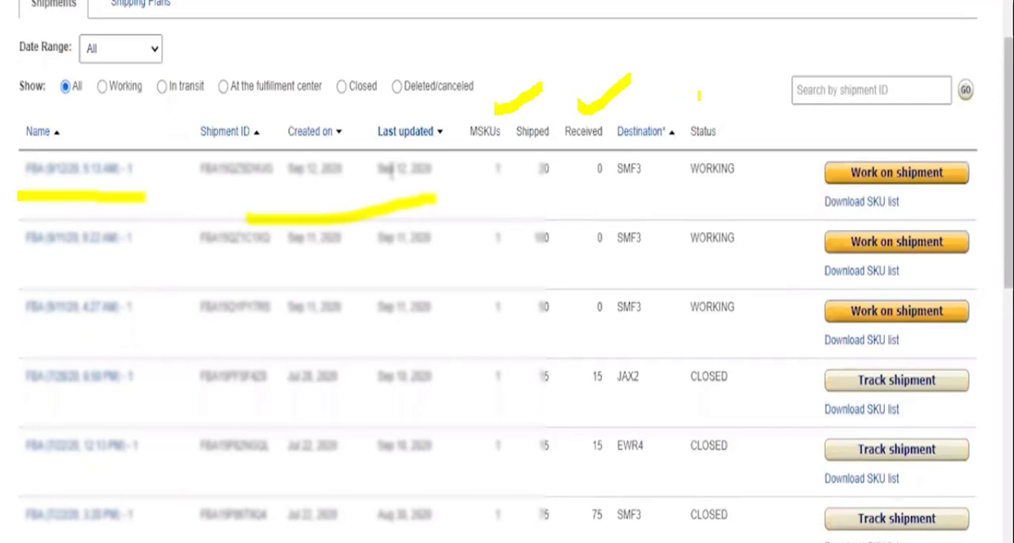
{"action": "mouse_move", "coordinate": [701, 95]}
{"action": "left_mouse_down"}
{"action": "mouse_move", "coordinate": [727, 132]}
{"action": "mouse_move", "coordinate": [782, 79]}
{"action": "left_mouse_up"}
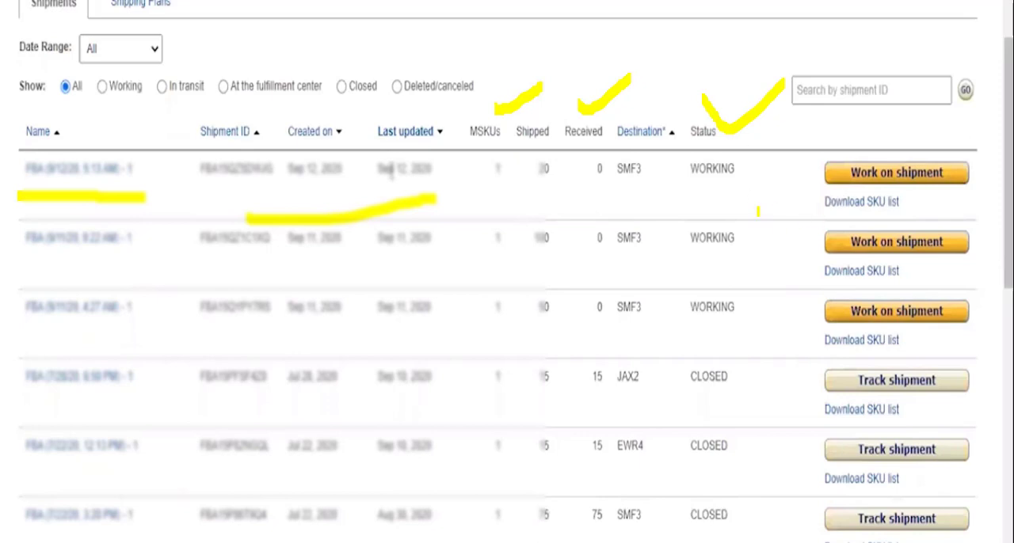
Step: Underline the three WORKING statuses, bracket their Work on shipment options, and tick the first CLOSED status
{"action": "left_click_drag", "start_coordinate": [704, 189], "coordinate": [756, 186]}
{"action": "left_click_drag", "start_coordinate": [694, 272], "coordinate": [749, 257]}
{"action": "left_click_drag", "start_coordinate": [699, 325], "coordinate": [762, 327]}
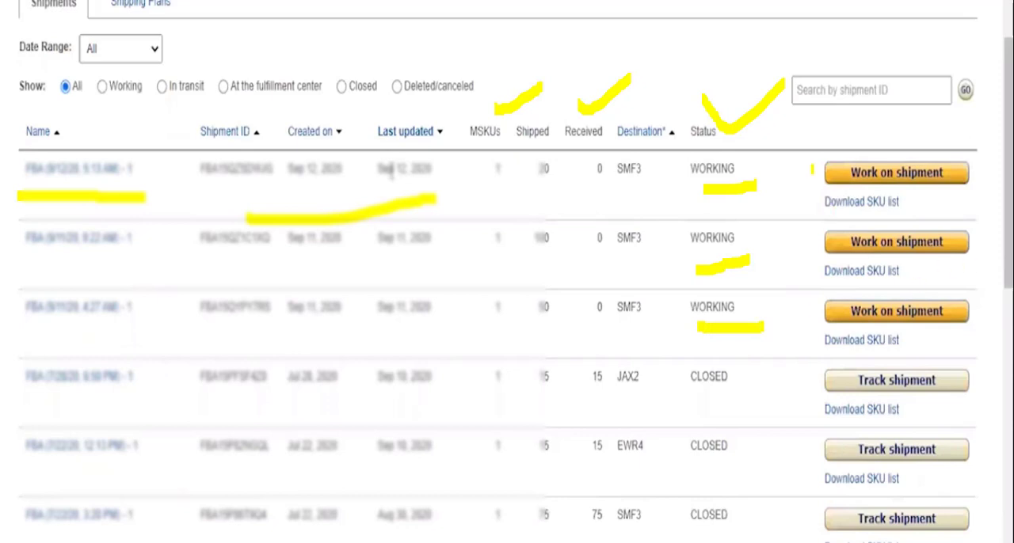
{"action": "left_click_drag", "start_coordinate": [811, 169], "coordinate": [817, 325]}
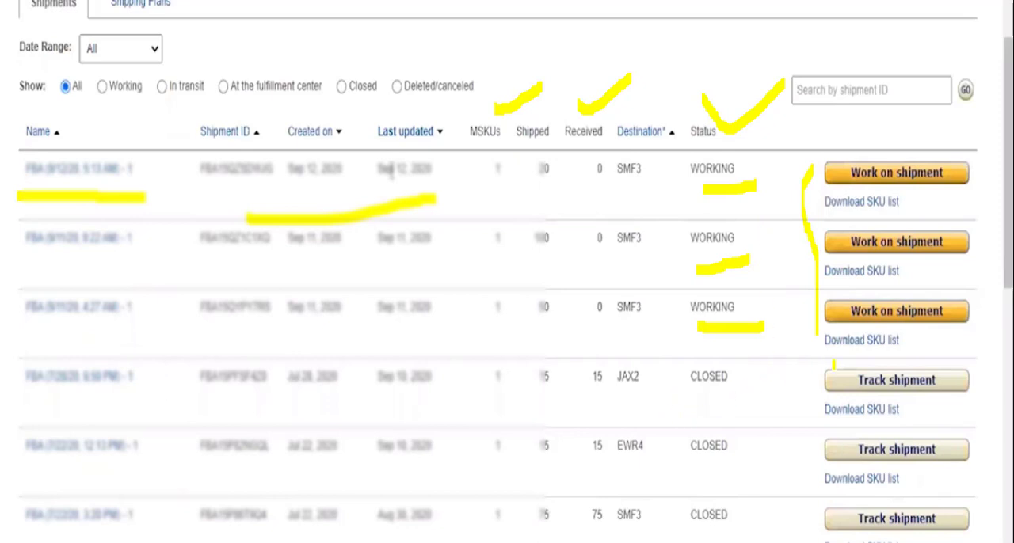
{"action": "left_click_drag", "start_coordinate": [734, 370], "coordinate": [785, 350]}
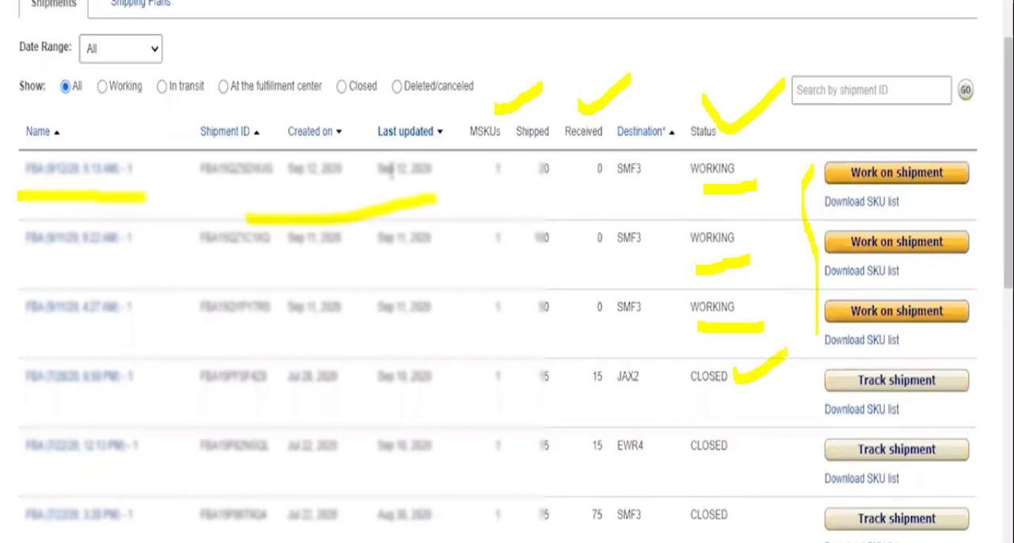
Step: Tick the received quantities of the first four shipments and highlight Track shipment for the EWR4 shipment
{"action": "mouse_move", "coordinate": [582, 163]}
{"action": "left_mouse_down"}
{"action": "mouse_move", "coordinate": [593, 205]}
{"action": "mouse_move", "coordinate": [641, 146]}
{"action": "left_mouse_up"}
{"action": "mouse_move", "coordinate": [578, 236]}
{"action": "left_mouse_down"}
{"action": "mouse_move", "coordinate": [573, 259]}
{"action": "mouse_move", "coordinate": [626, 228]}
{"action": "left_mouse_up"}
{"action": "mouse_move", "coordinate": [573, 323]}
{"action": "left_mouse_down"}
{"action": "mouse_move", "coordinate": [578, 336]}
{"action": "mouse_move", "coordinate": [623, 284]}
{"action": "left_mouse_up"}
{"action": "mouse_move", "coordinate": [594, 406]}
{"action": "left_mouse_down"}
{"action": "mouse_move", "coordinate": [596, 416]}
{"action": "mouse_move", "coordinate": [640, 379]}
{"action": "left_mouse_up"}
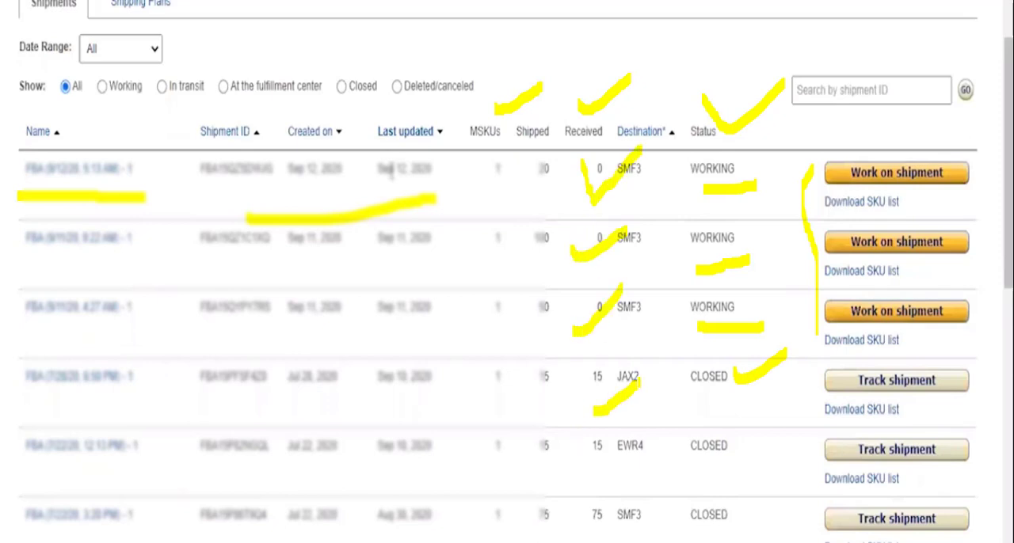
{"action": "left_click_drag", "start_coordinate": [853, 452], "coordinate": [929, 449]}
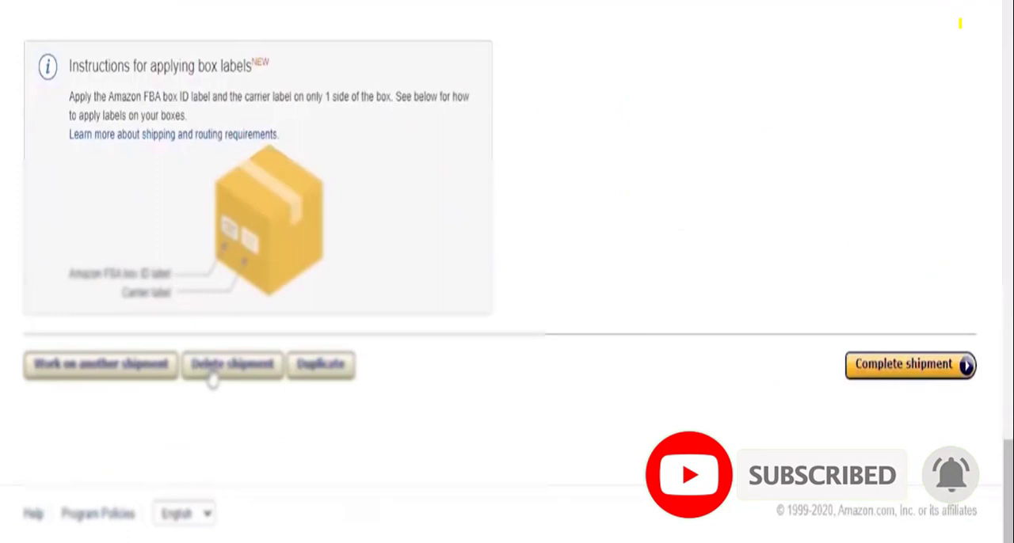
Step: Draw a downward arrow beside the shipment page and highlight the Delete shipment option below the box label instructions
{"action": "mouse_move", "coordinate": [978, 16]}
{"action": "left_mouse_down"}
{"action": "mouse_move", "coordinate": [982, 87]}
{"action": "mouse_move", "coordinate": [998, 77]}
{"action": "mouse_move", "coordinate": [982, 104]}
{"action": "left_mouse_up"}
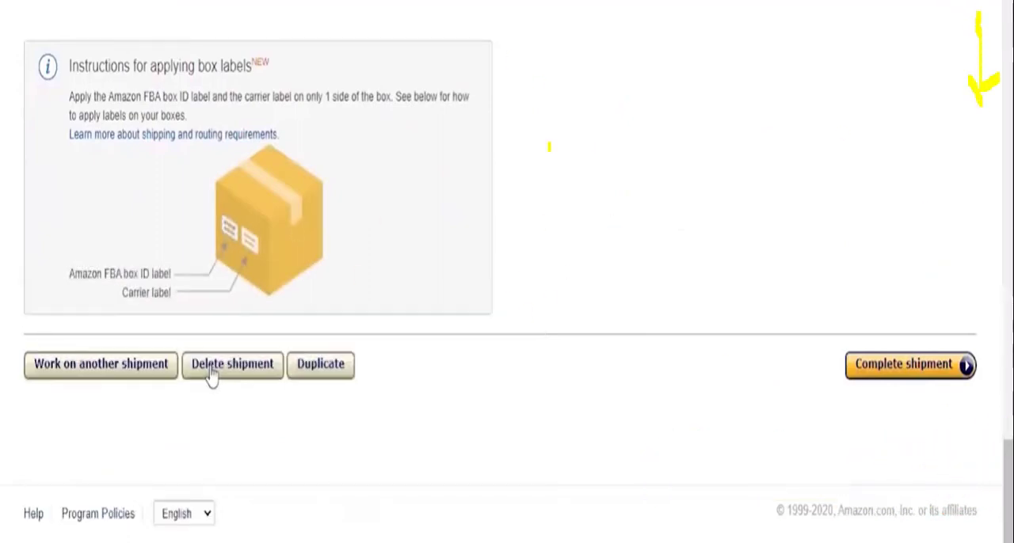
{"action": "mouse_move", "coordinate": [177, 362]}
{"action": "left_mouse_down"}
{"action": "mouse_move", "coordinate": [273, 378]}
{"action": "mouse_move", "coordinate": [188, 377]}
{"action": "mouse_move", "coordinate": [242, 363]}
{"action": "left_mouse_up"}
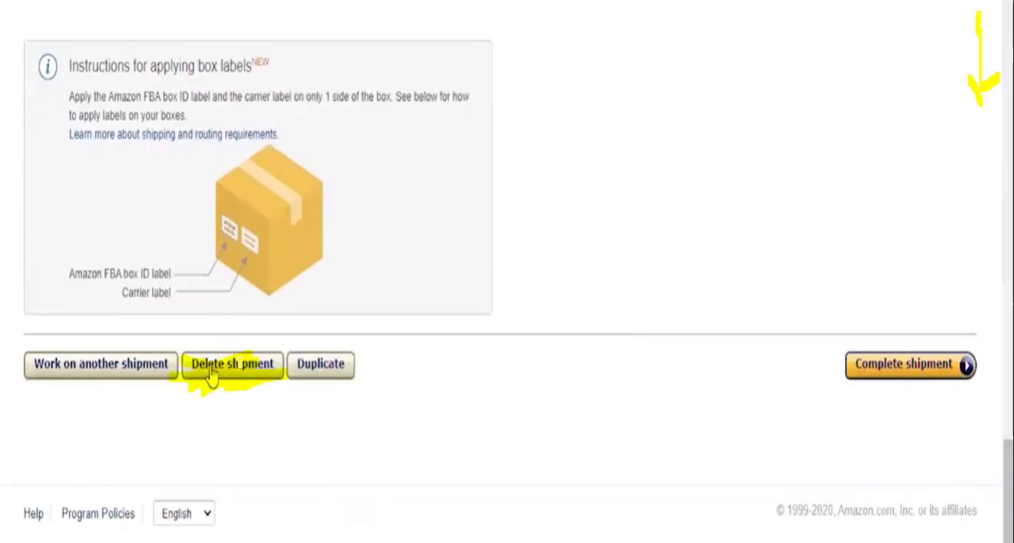
{"action": "left_click_drag", "start_coordinate": [234, 329], "coordinate": [327, 296]}
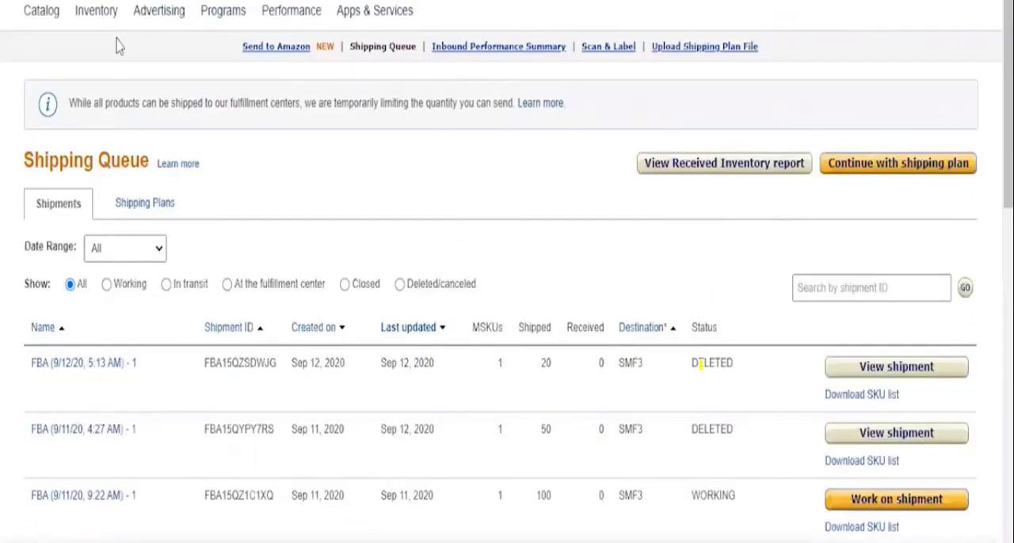
Step: Highlight the two DELETED statuses in the Shipping Queue and the View shipment option of the newest shipment
{"action": "mouse_move", "coordinate": [697, 364]}
{"action": "left_mouse_down"}
{"action": "mouse_move", "coordinate": [768, 357]}
{"action": "mouse_move", "coordinate": [704, 363]}
{"action": "left_mouse_up"}
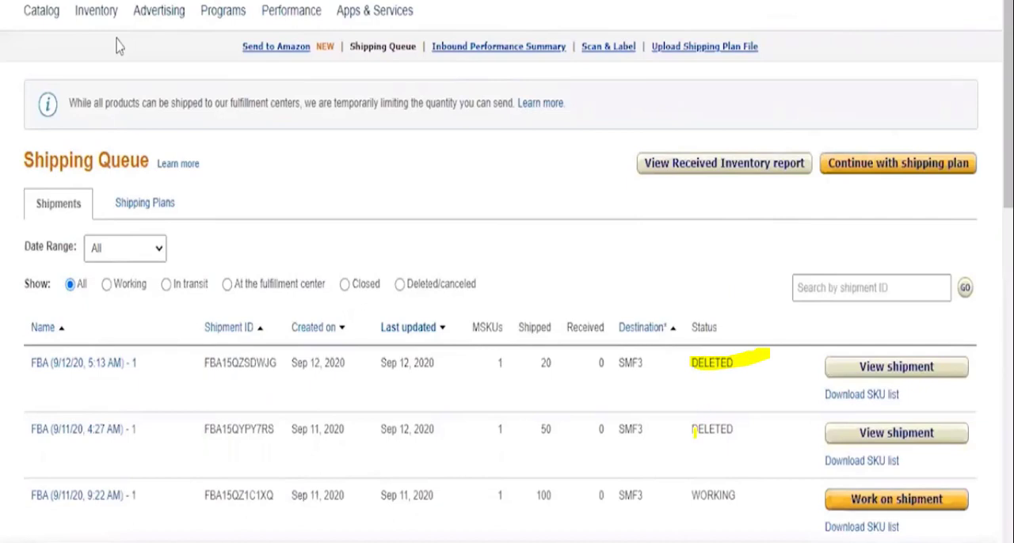
{"action": "mouse_move", "coordinate": [695, 432]}
{"action": "left_mouse_down"}
{"action": "mouse_move", "coordinate": [669, 454]}
{"action": "mouse_move", "coordinate": [719, 429]}
{"action": "left_mouse_up"}
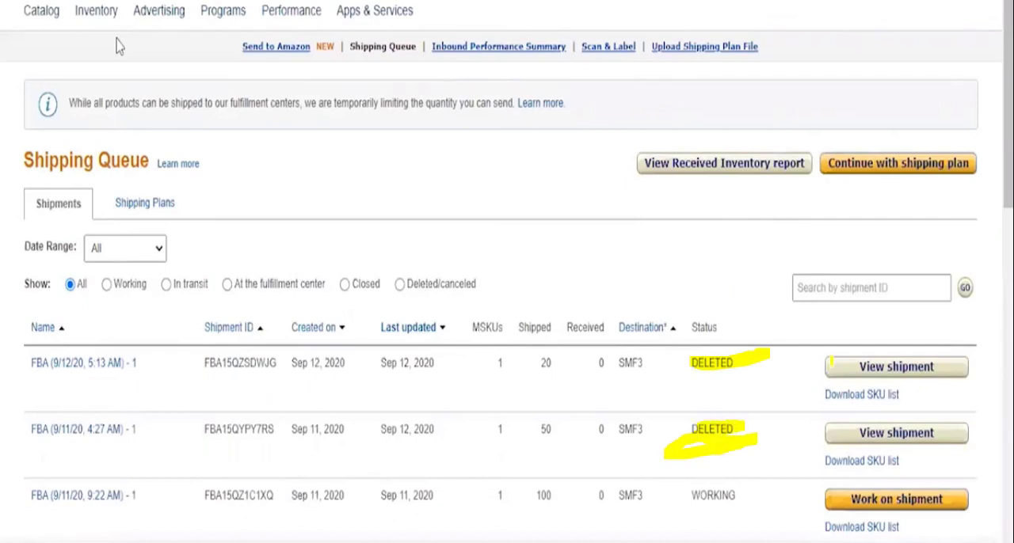
{"action": "mouse_move", "coordinate": [838, 365]}
{"action": "left_mouse_down"}
{"action": "mouse_move", "coordinate": [971, 366]}
{"action": "mouse_move", "coordinate": [904, 371]}
{"action": "left_mouse_up"}
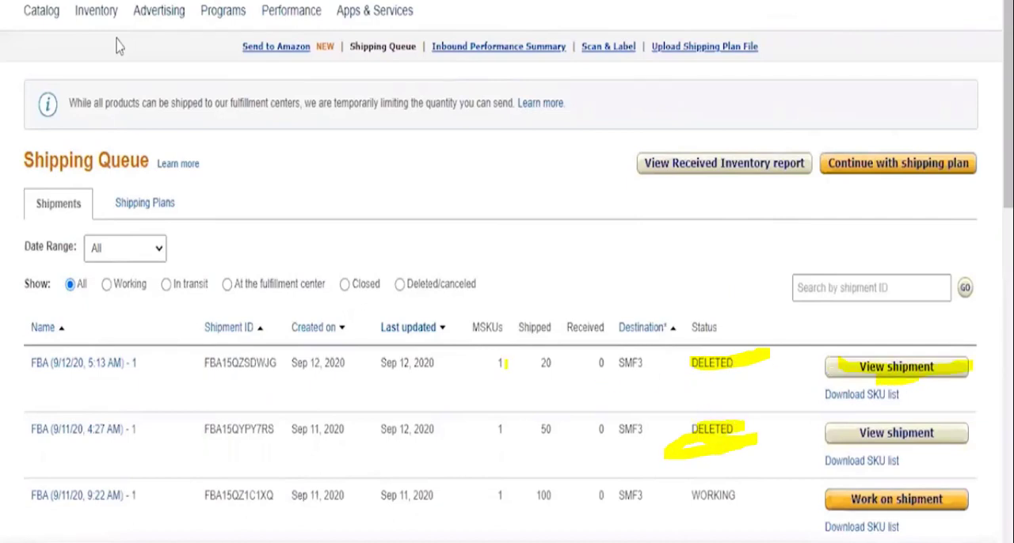